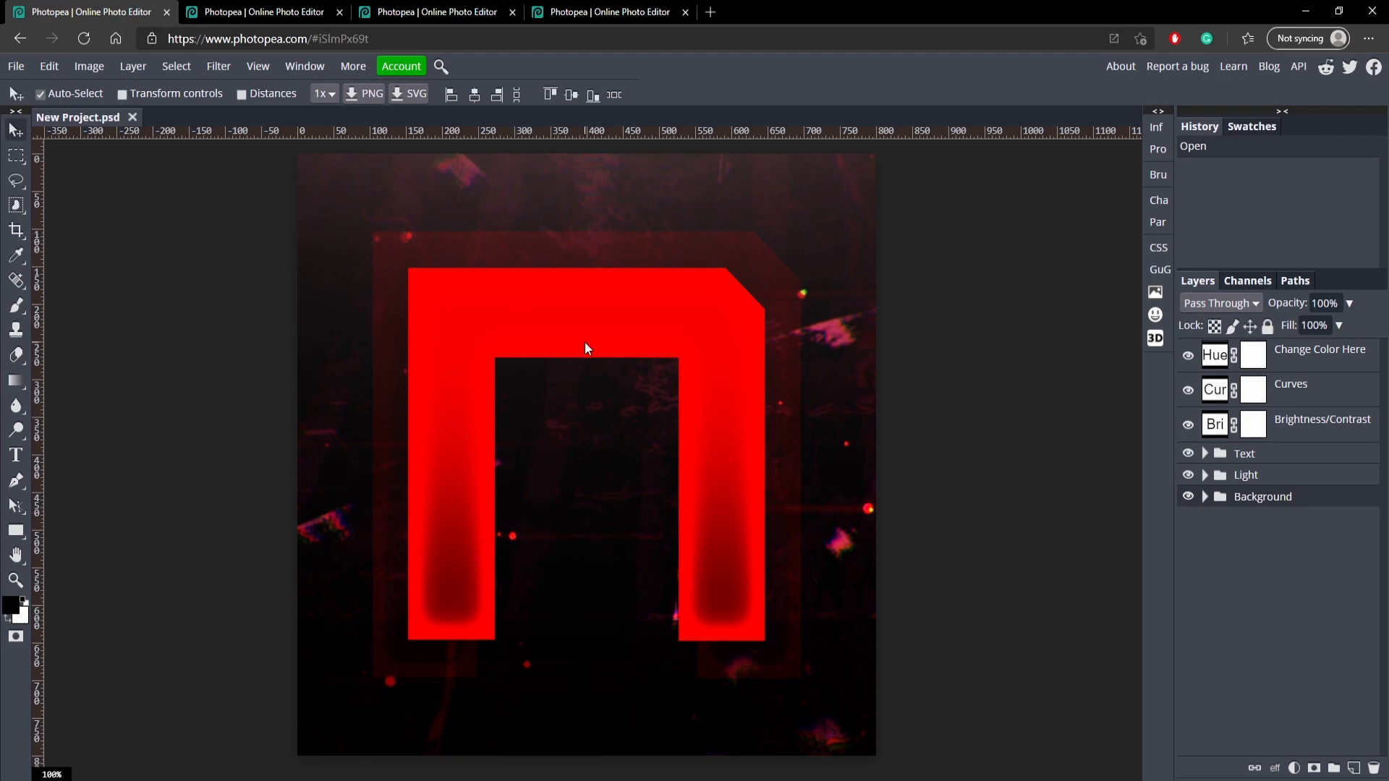
# Replace the large front letter in the red template with C.
pyautogui.click(1204, 454)
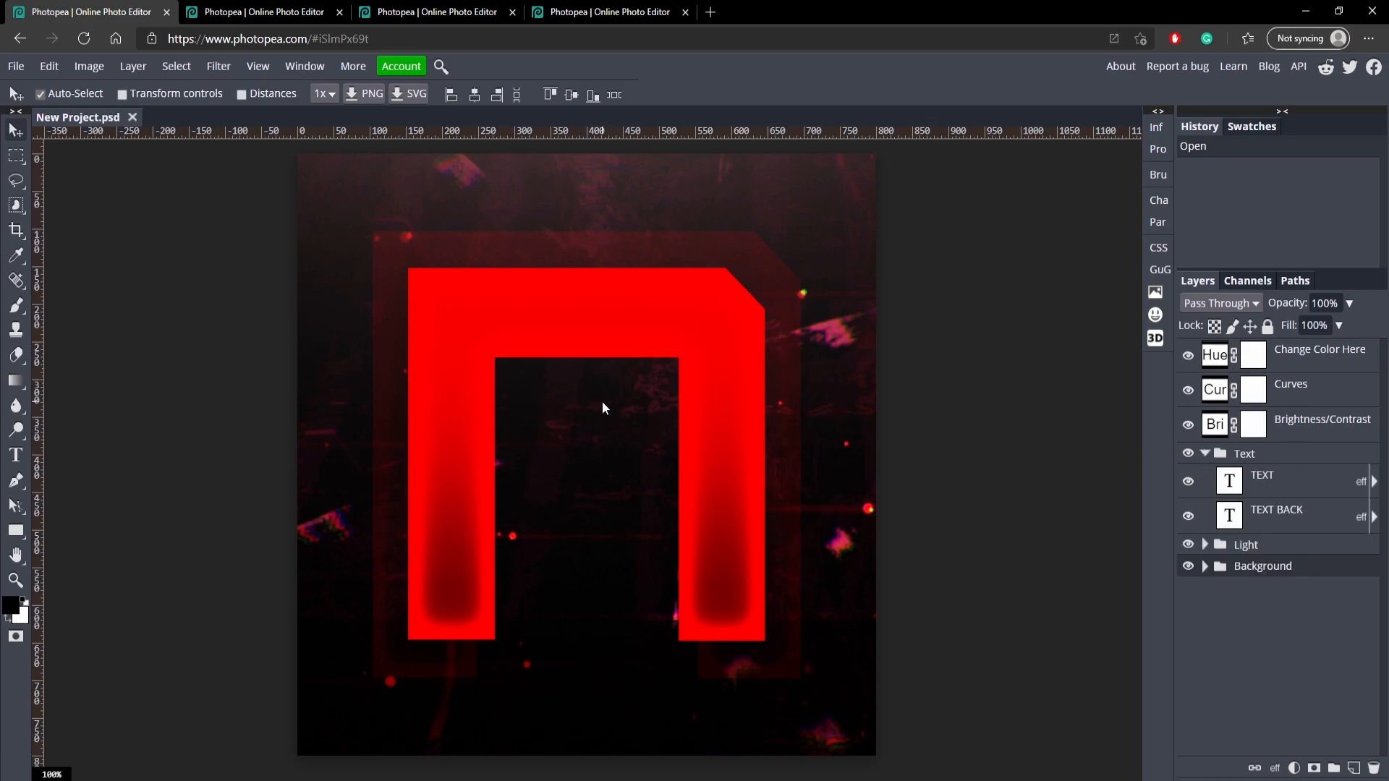
pyautogui.doubleClick(581, 325)
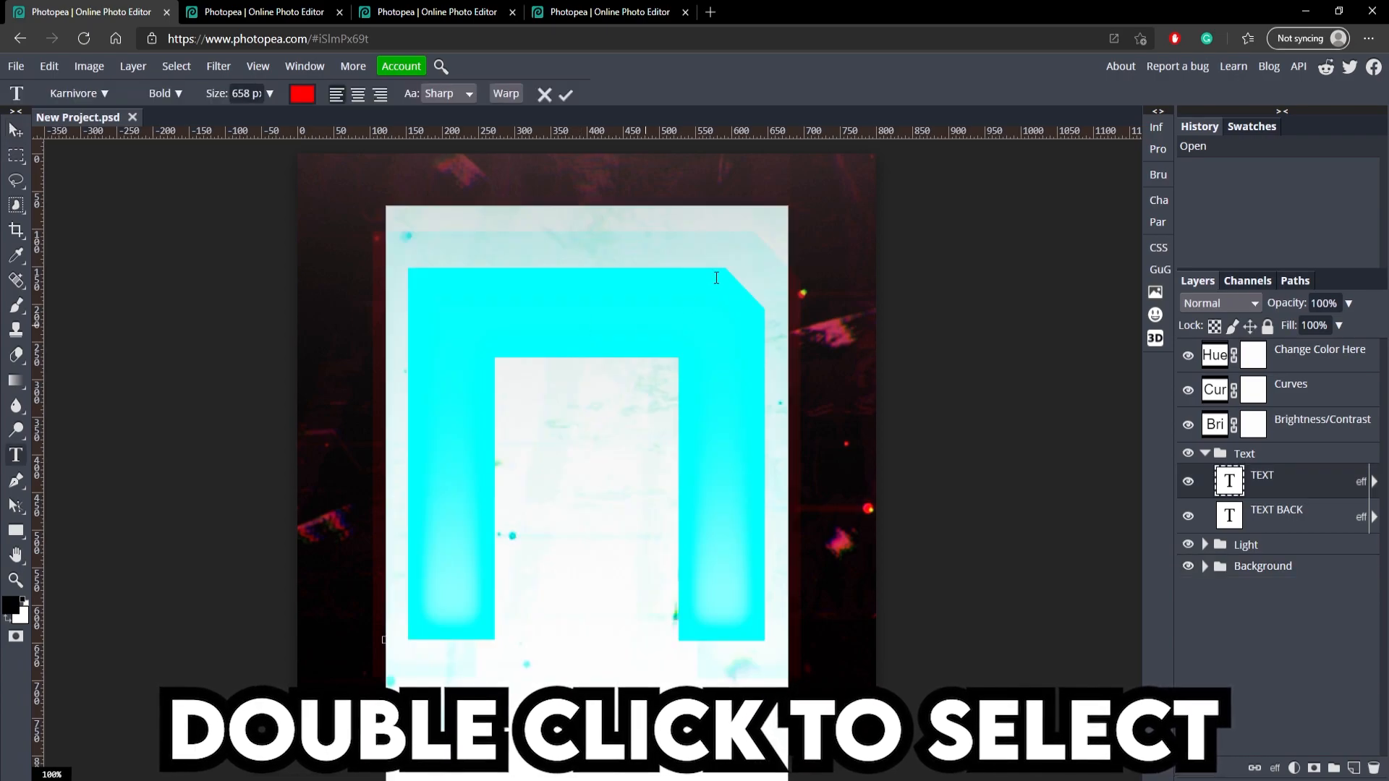
pyautogui.click(570, 101)
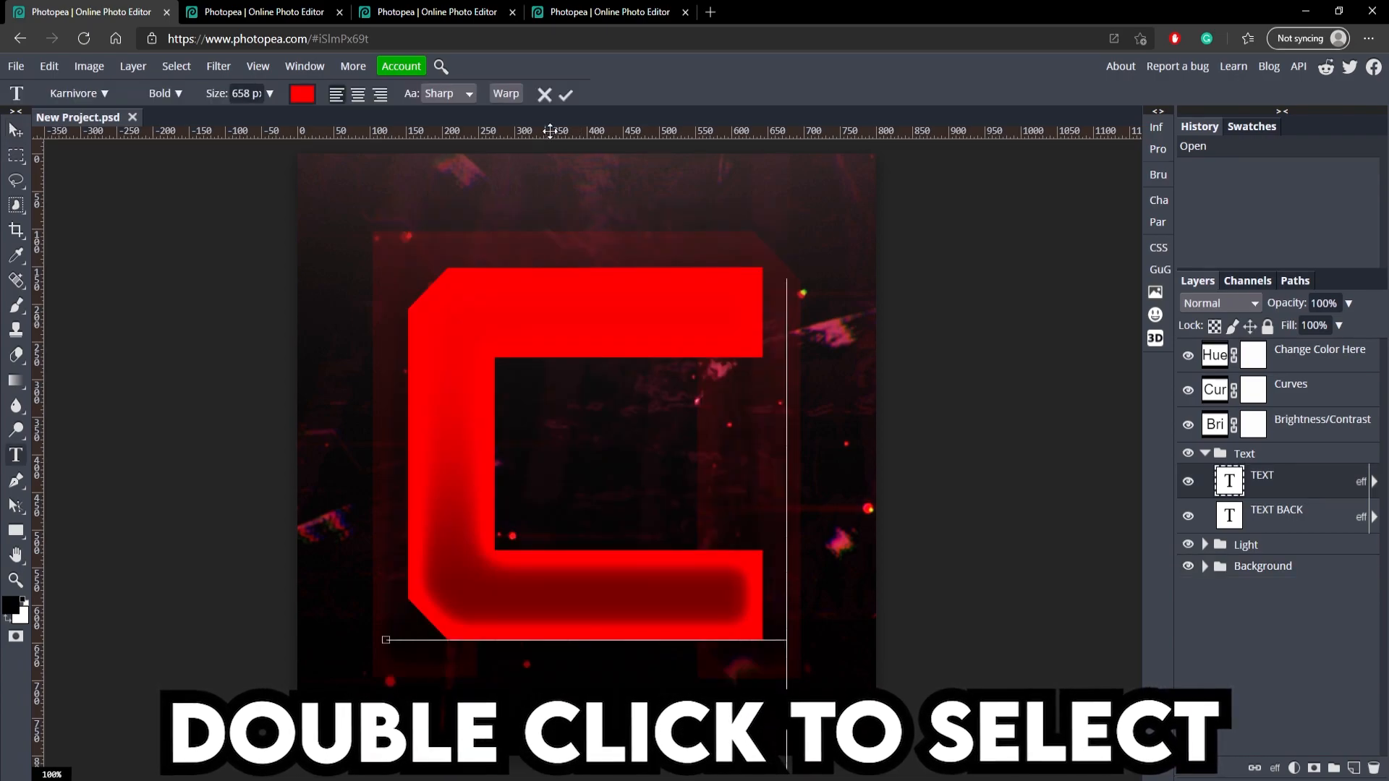
# Replace the faint background letter on the TEXT BACK layer with C, hiding the front TEXT layer only while editing.
pyautogui.doubleClick(405, 259)
pyautogui.click(559, 95)
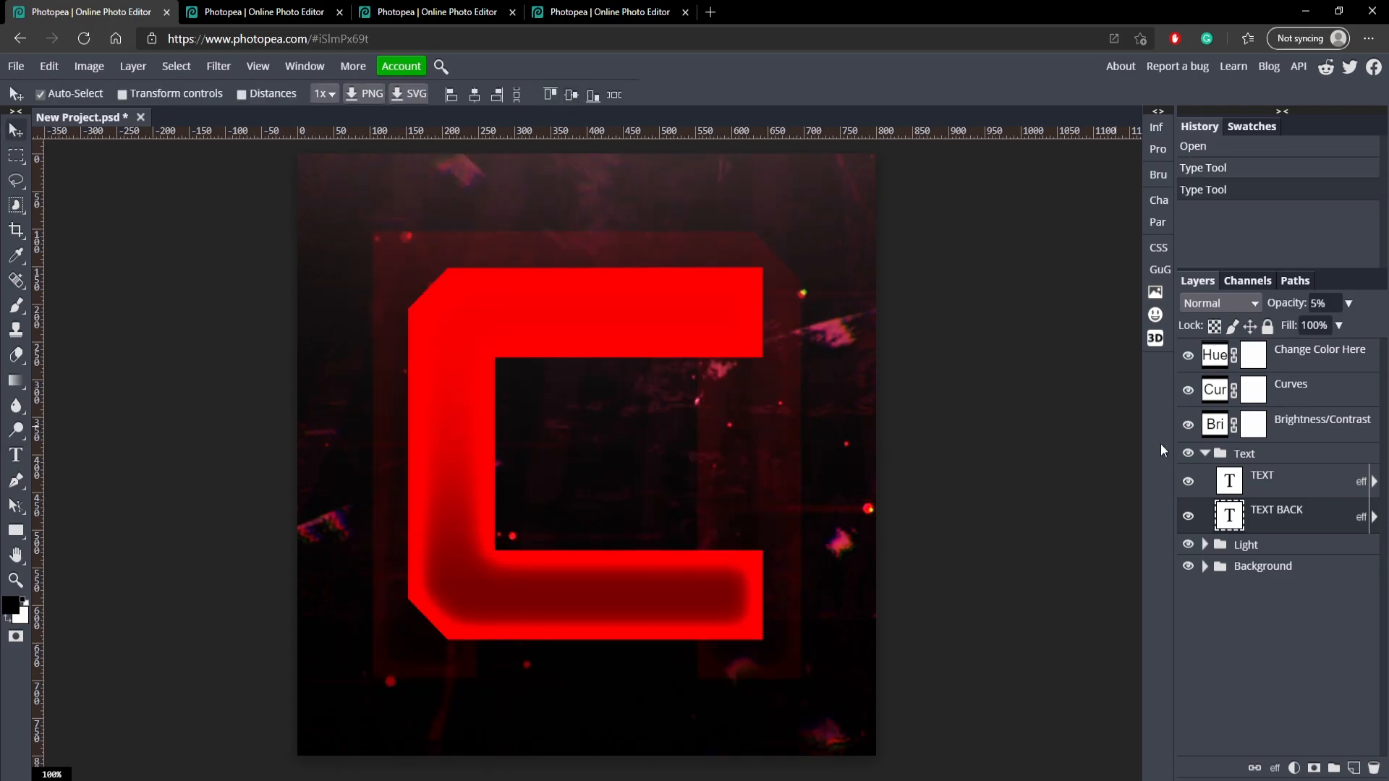
pyautogui.click(1188, 481)
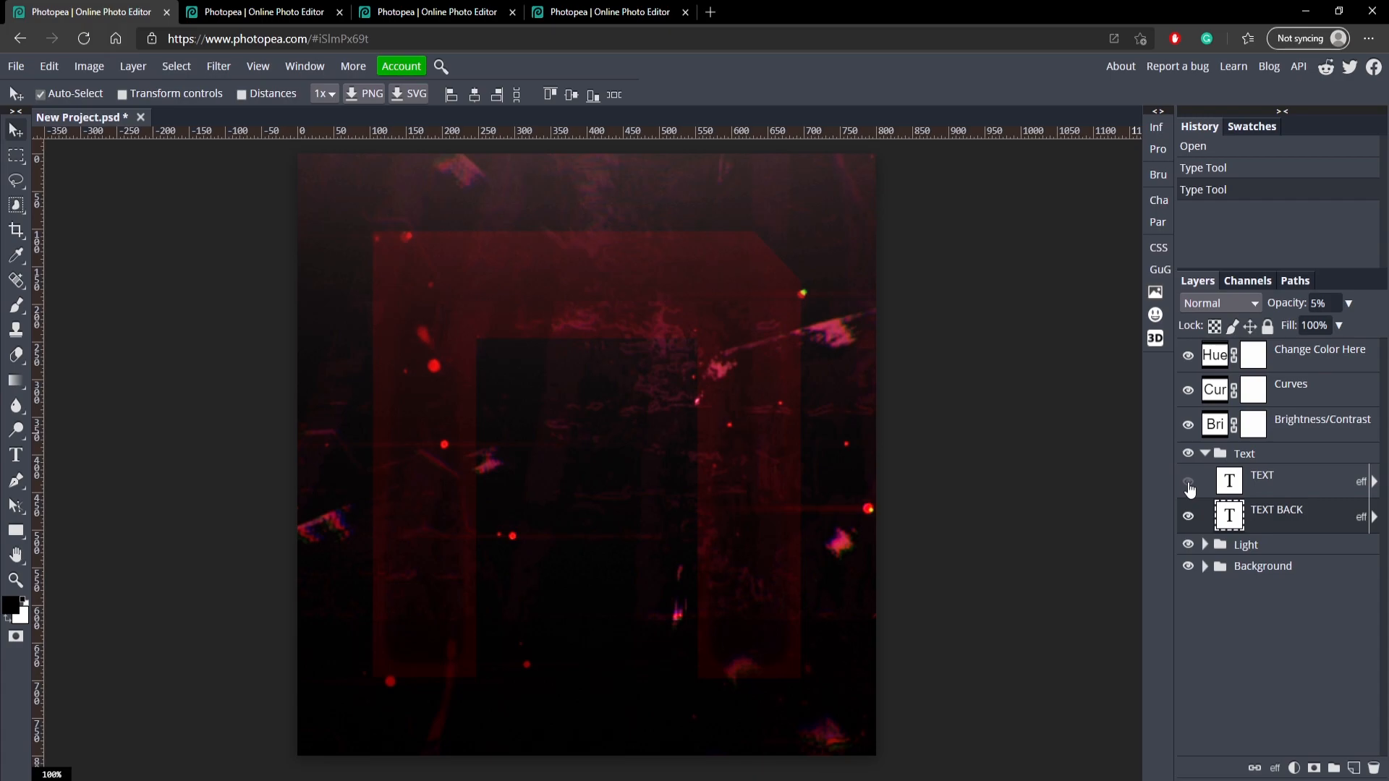
pyautogui.doubleClick(460, 402)
pyautogui.write('C')
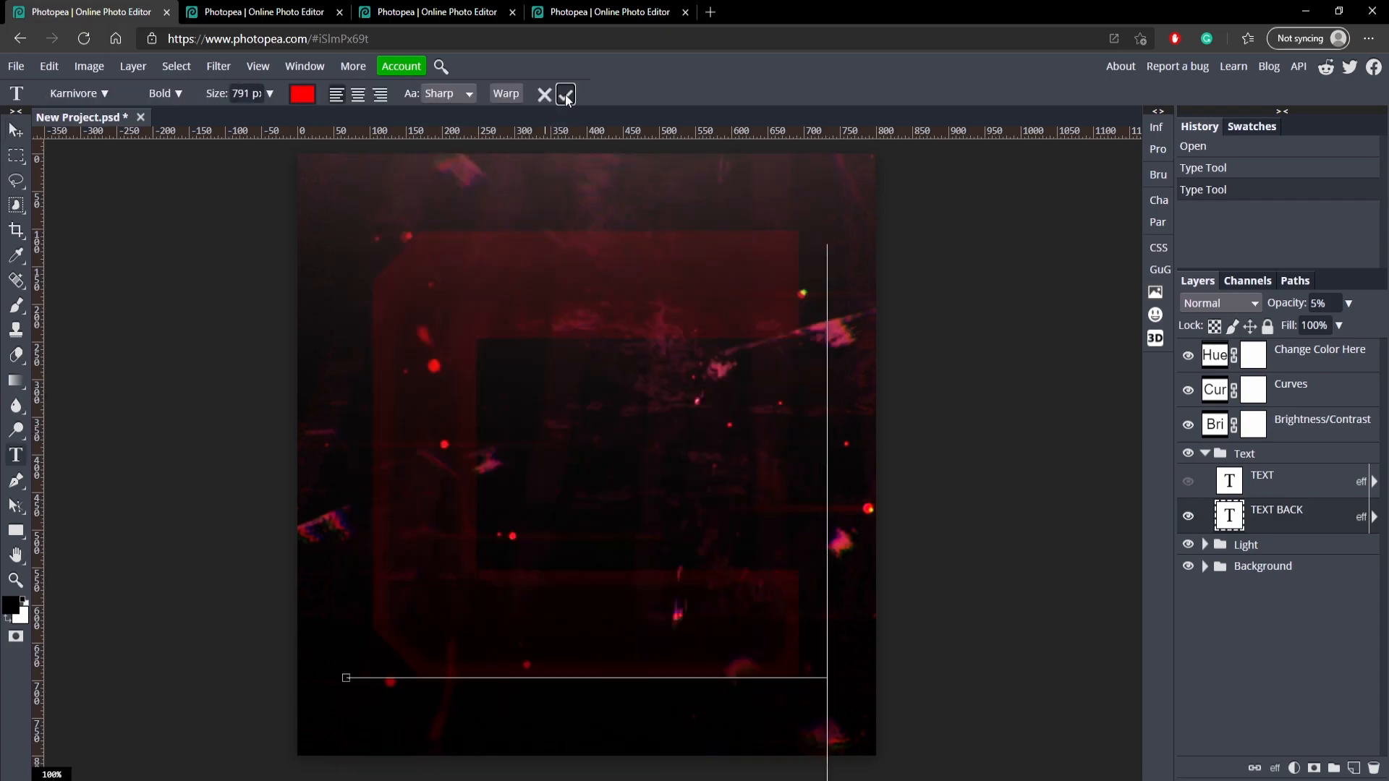
pyautogui.click(565, 95)
pyautogui.click(1189, 481)
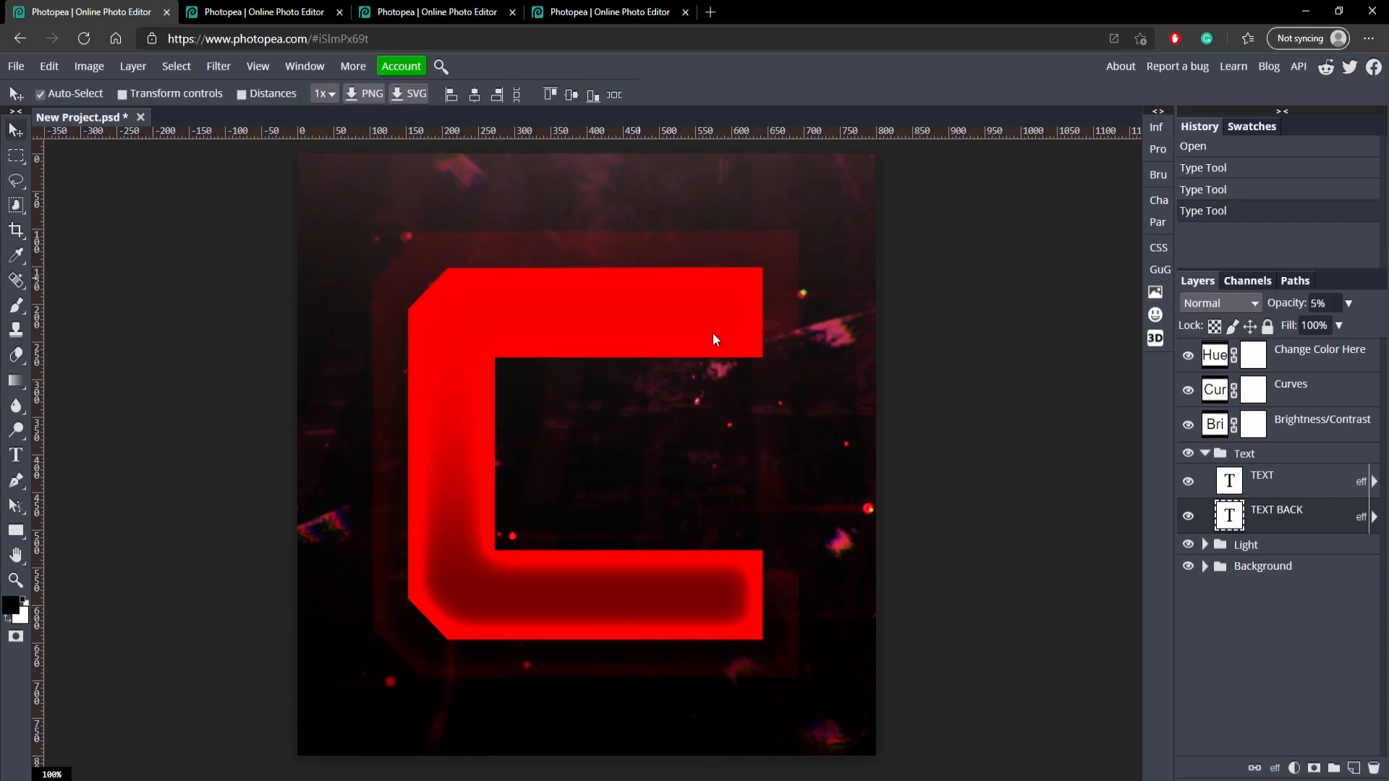
pyautogui.click(1205, 454)
# Try shifting the Hue of the Change Color Here adjustment layer into its negative range.
pyautogui.click(1218, 355)
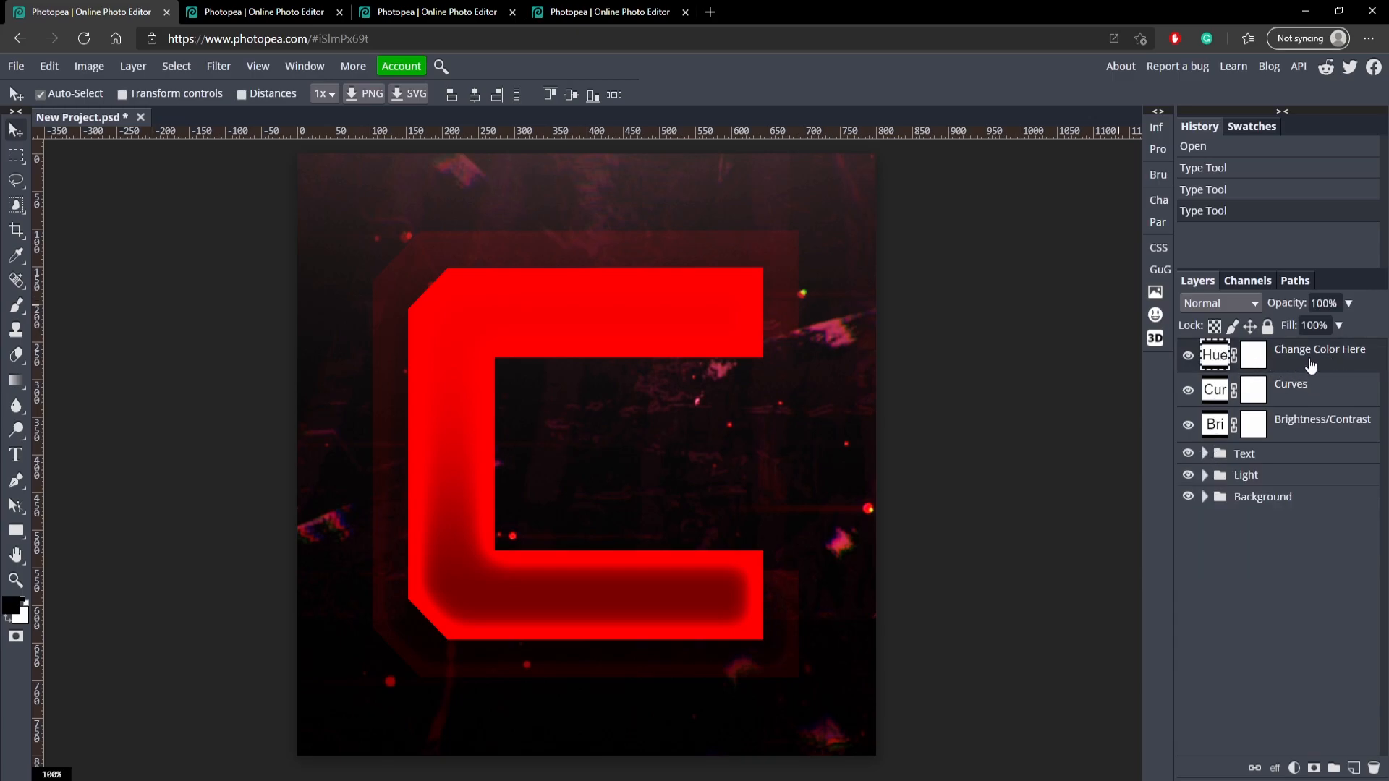
pyautogui.doubleClick(1218, 358)
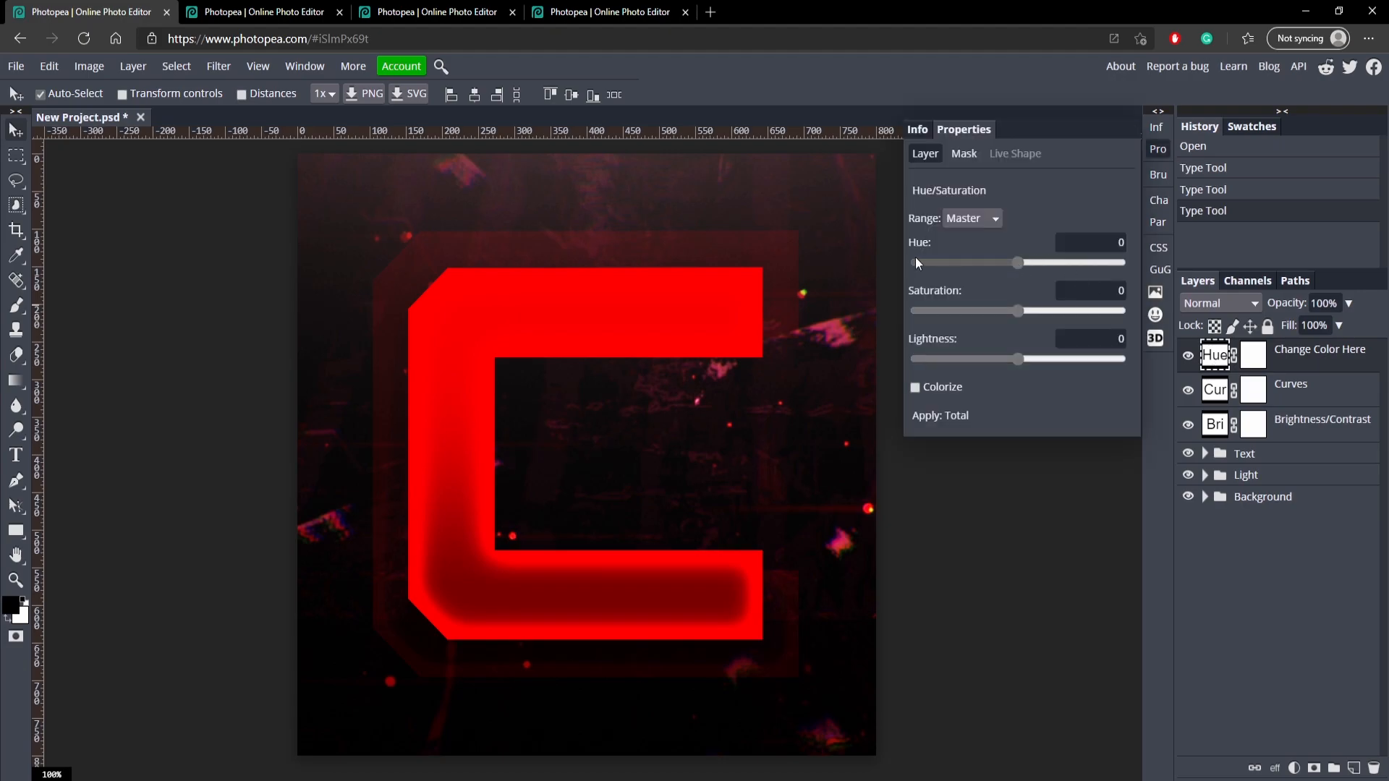
pyautogui.moveTo(1023, 268); pyautogui.dragTo(913, 264)
pyautogui.click(1310, 384)
pyautogui.click(1310, 369)
# Undo the hue adjustment and the background letter edit.
pyautogui.press('z')
pyautogui.hotkey('ctrl', 'z')
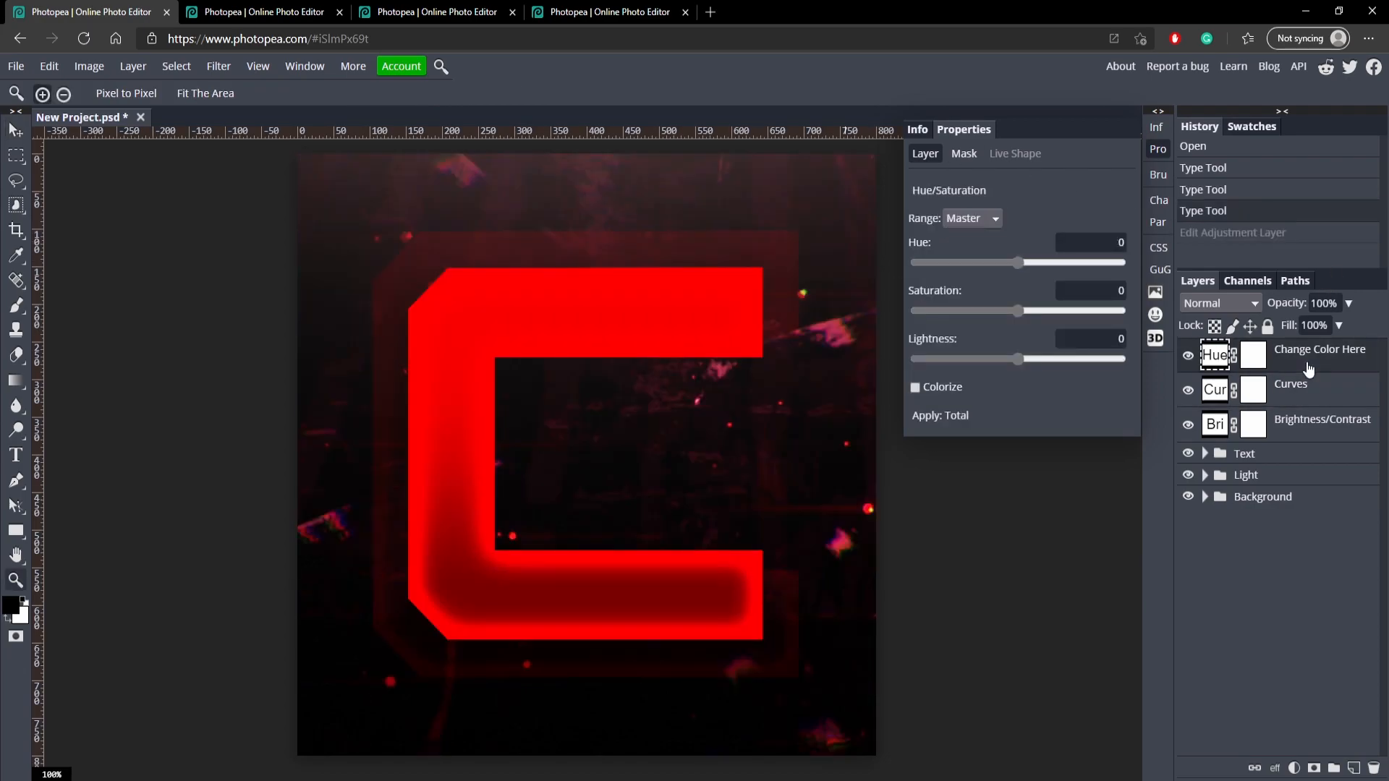
pyautogui.hotkey('ctrl', 'z')
pyautogui.hotkey('ctrl', 'z')
pyautogui.hotkey('ctrl', 'z')
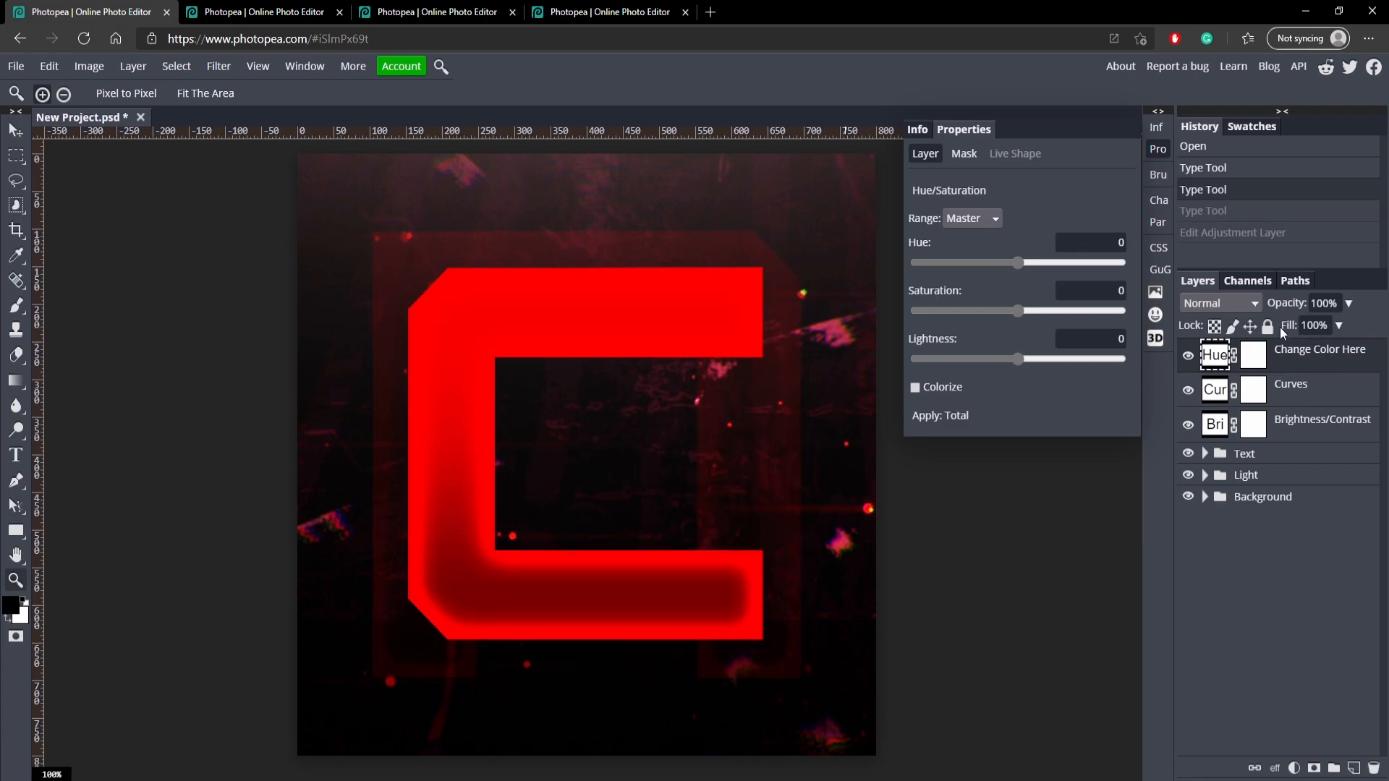
# Switch to the yellow Third.psd template, try other letters such as G, and finish with C as its text.
pyautogui.click(200, 4)
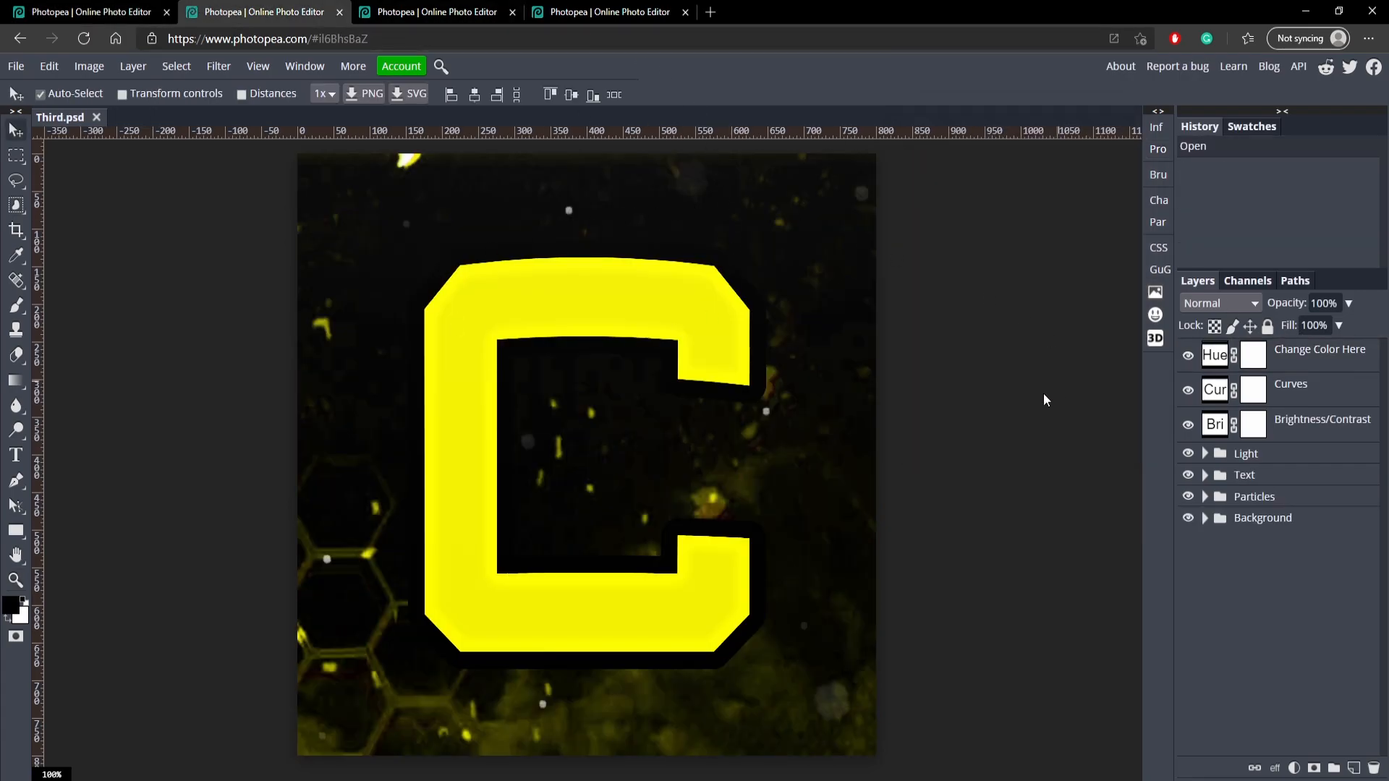
pyautogui.click(638, 286)
pyautogui.doubleClick(583, 375)
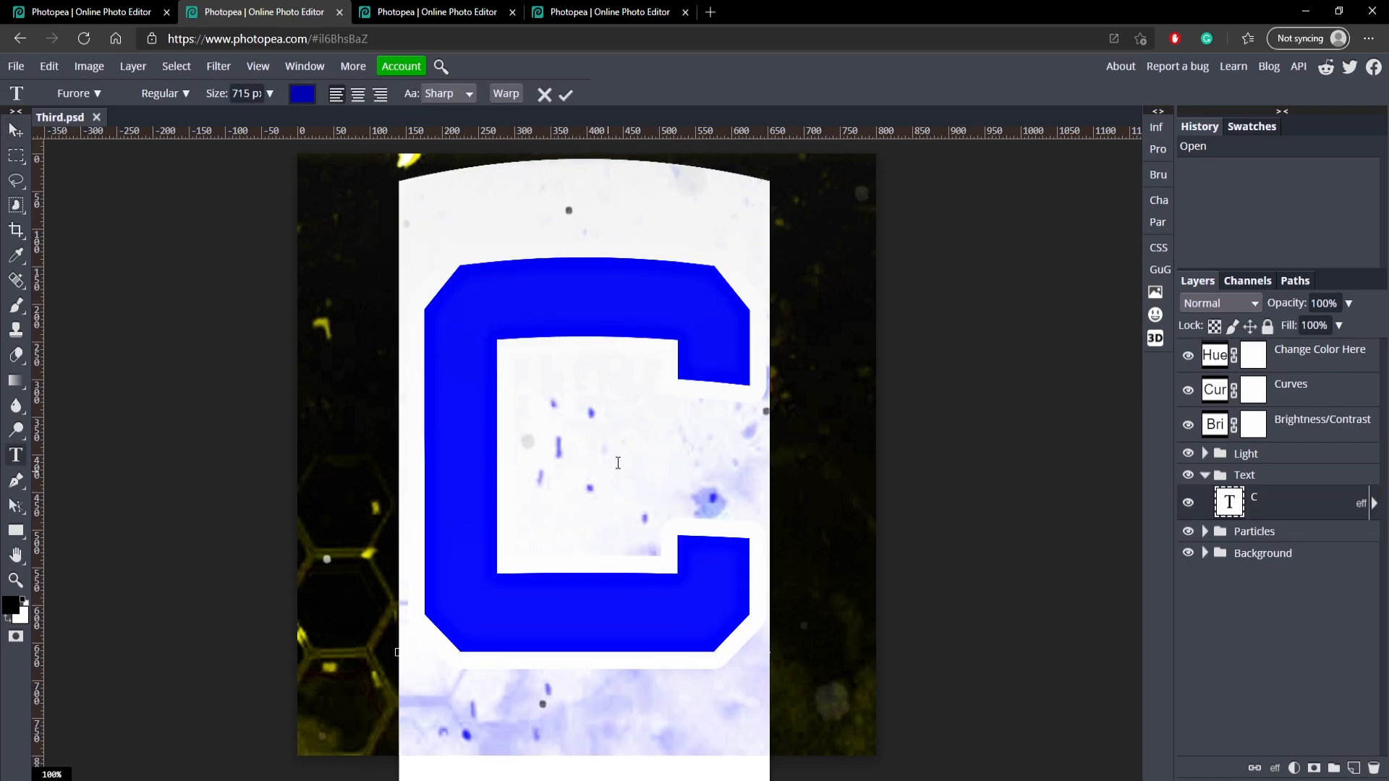
pyautogui.write('N')
pyautogui.doubleClick(501, 346)
pyautogui.write('A')
pyautogui.press('BackSpace')
pyautogui.write('G')
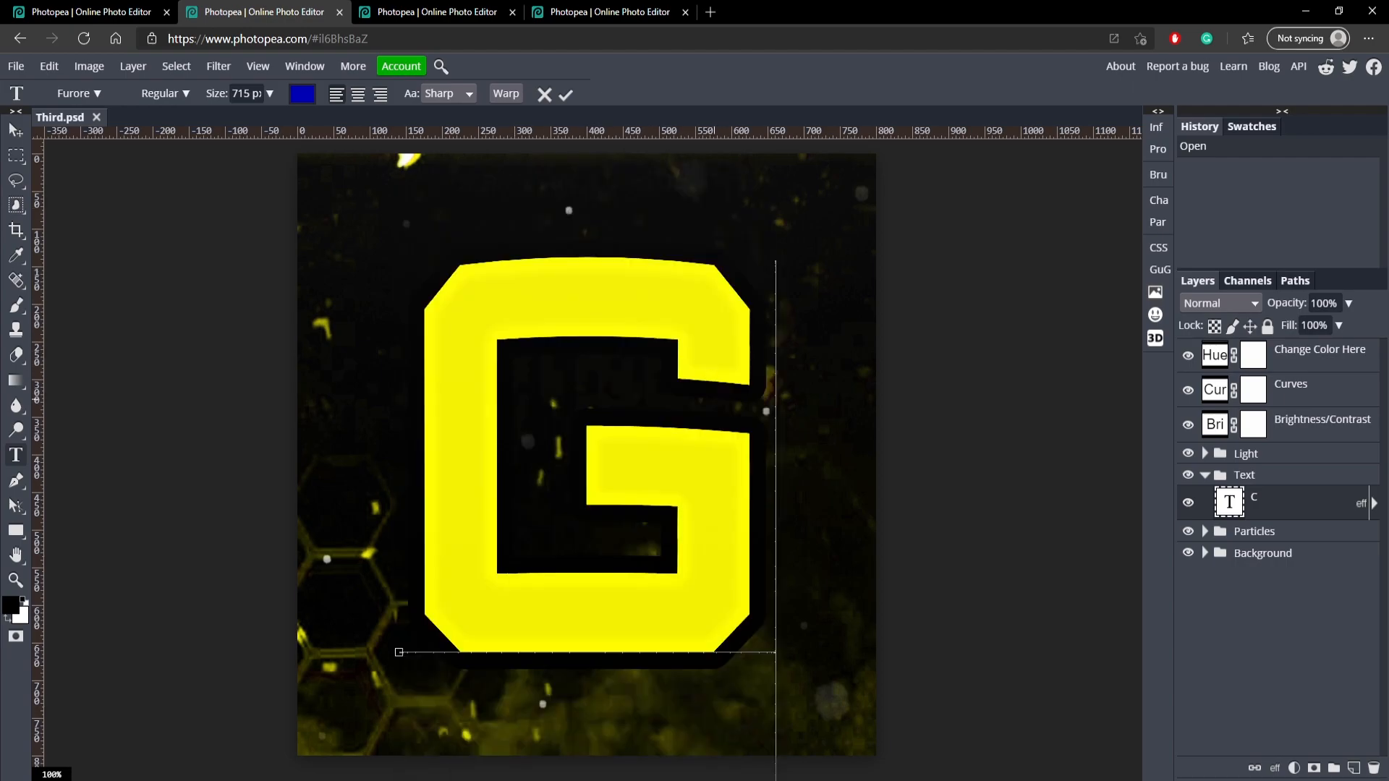
pyautogui.doubleClick(507, 380)
pyautogui.write('C')
pyautogui.click(566, 94)
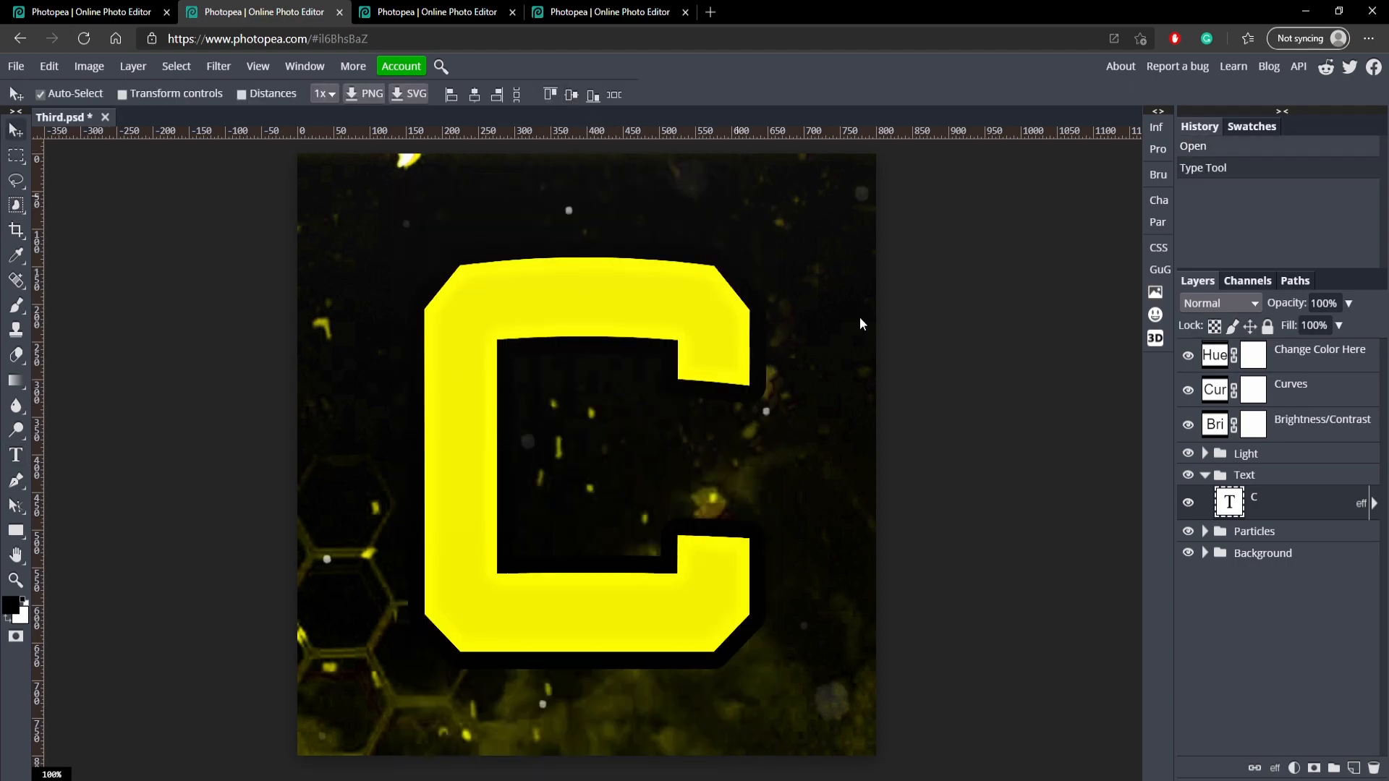
pyautogui.click(1189, 502)
pyautogui.click(1189, 501)
pyautogui.click(1205, 475)
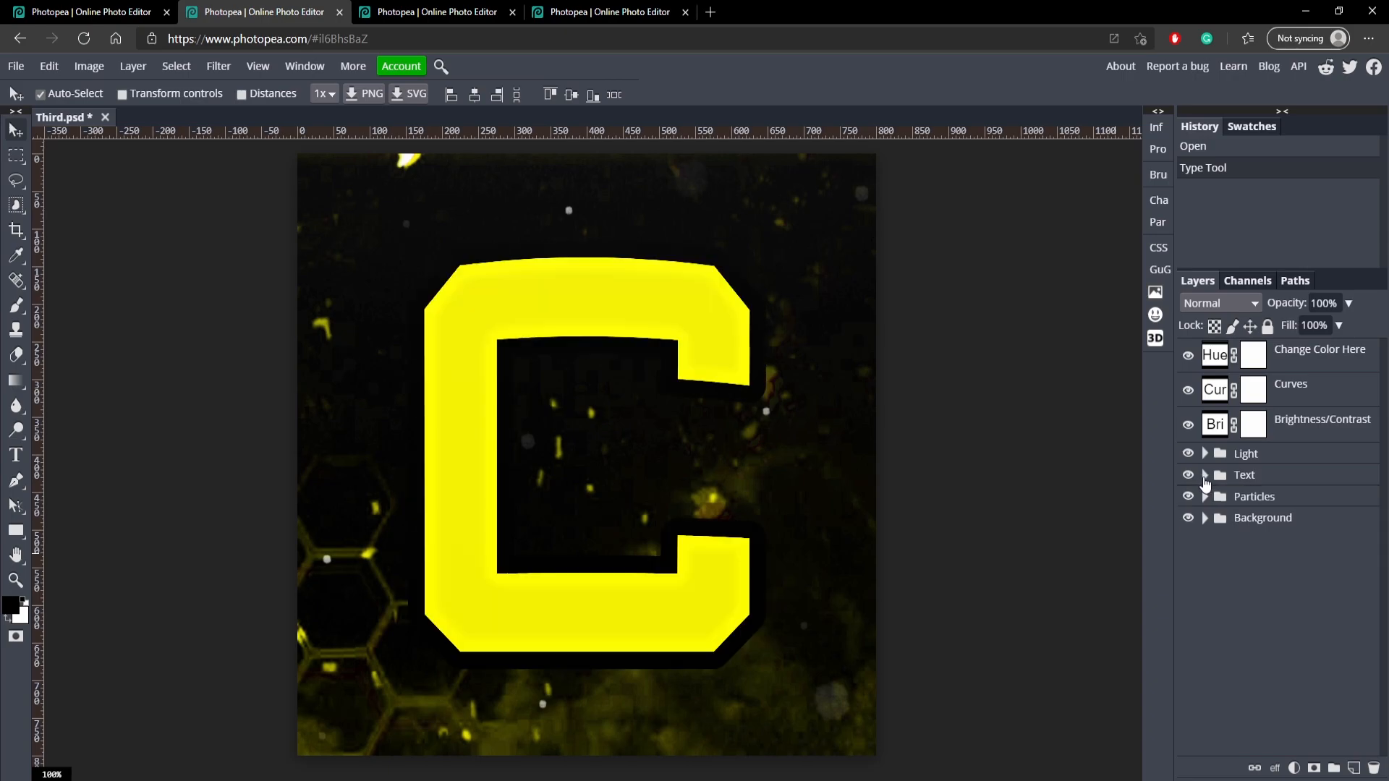
# Set the Hue of the Change Color Here adjustment layer to 180 in the yellow template.
pyautogui.click(1216, 355)
pyautogui.doubleClick(1216, 355)
pyautogui.moveTo(1010, 275); pyautogui.dragTo(1136, 258)
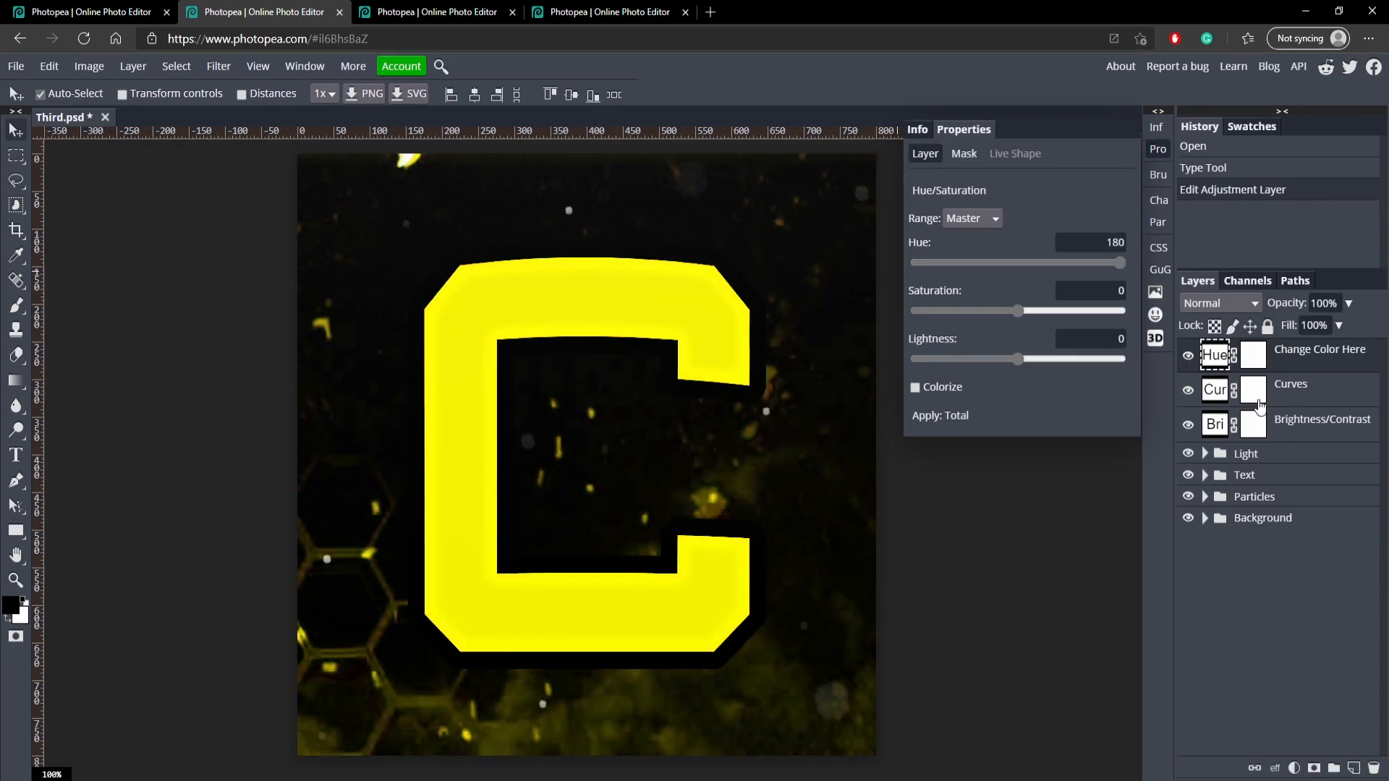
pyautogui.click(1315, 405)
# Switch to the third template with the neon swirls and replace its letter with C.
pyautogui.click(441, 9)
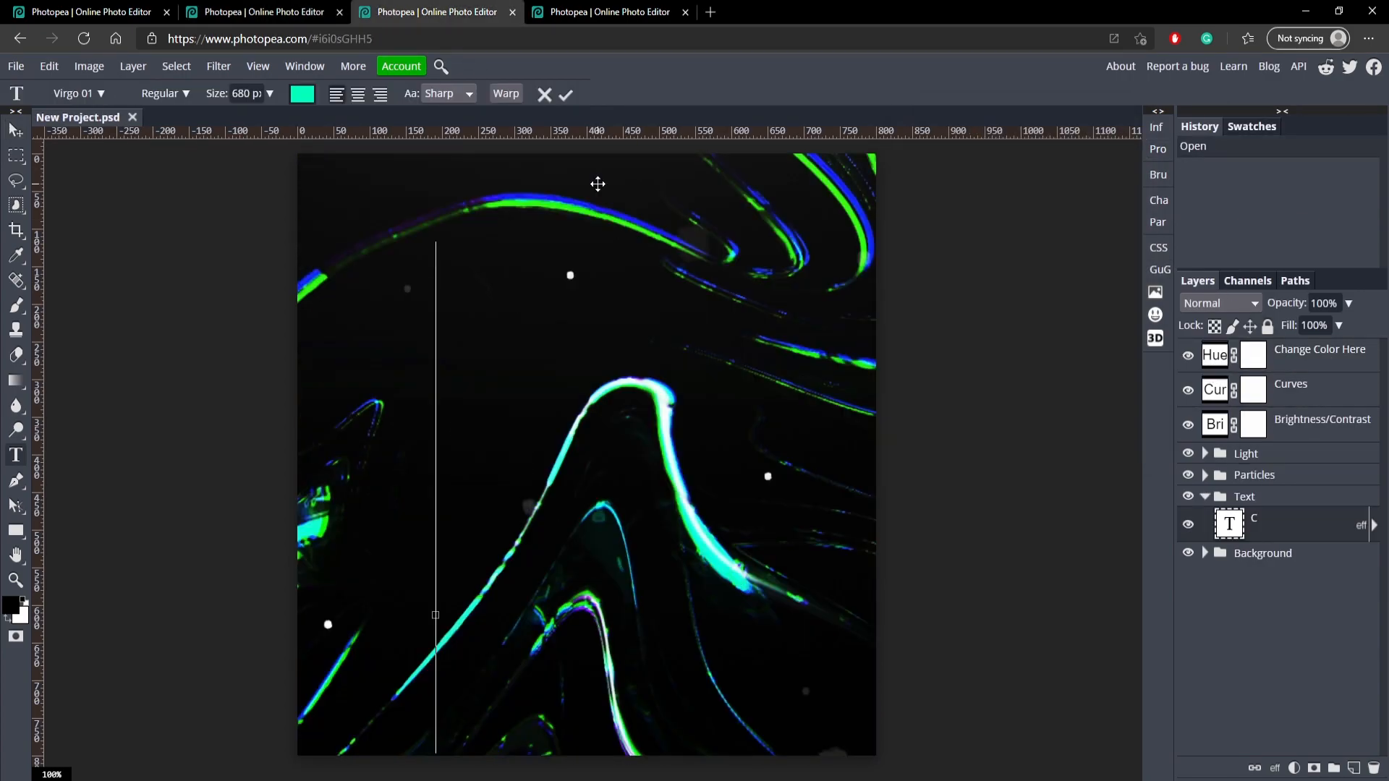
pyautogui.write('C')
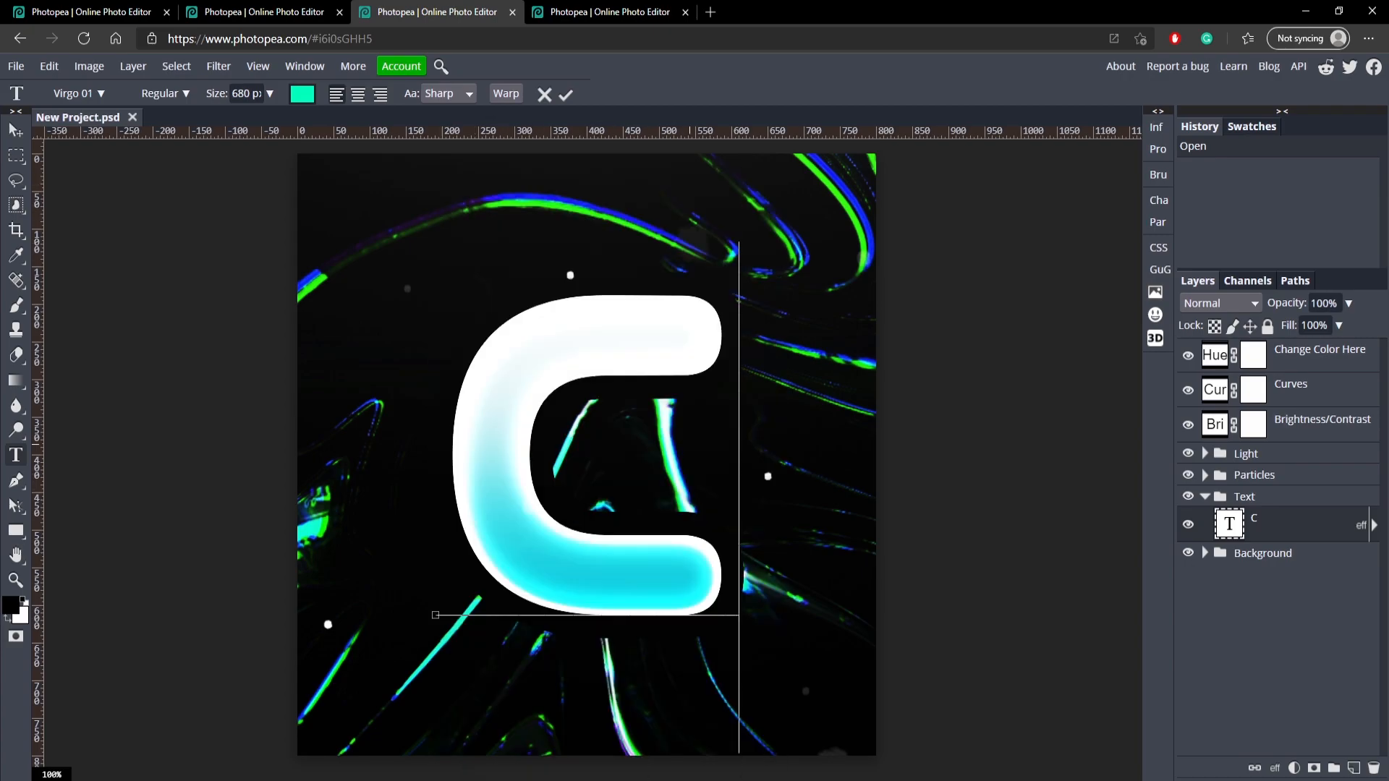
pyautogui.click(566, 94)
# Try Hue values such as -16 on the Change Color Here adjustment layer, return to the original colours and collapse the Text group.
pyautogui.click(1214, 357)
pyautogui.moveTo(1020, 263)
pyautogui.mouseDown()
pyautogui.moveTo(1107, 262)
pyautogui.moveTo(928, 267)
pyautogui.moveTo(1016, 261)
pyautogui.mouseUp()
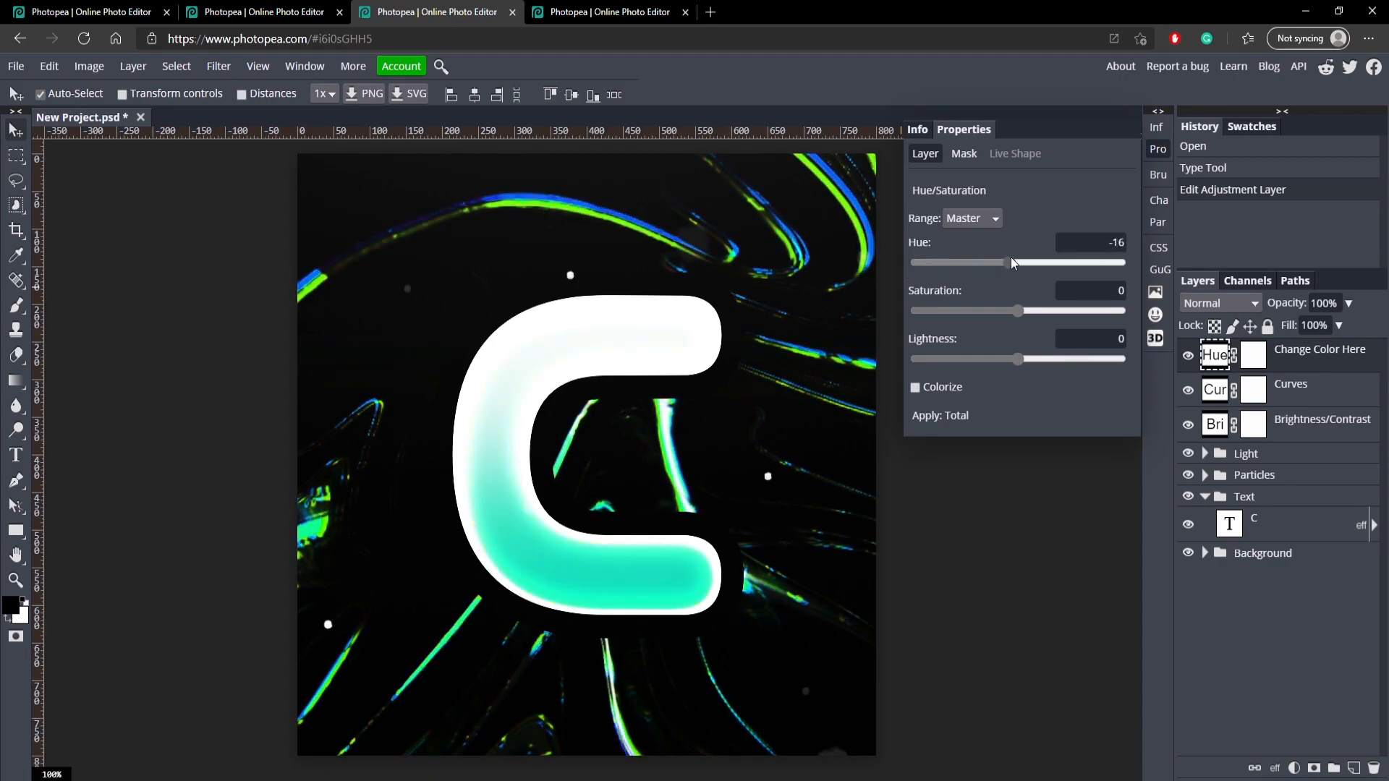
pyautogui.click(1207, 498)
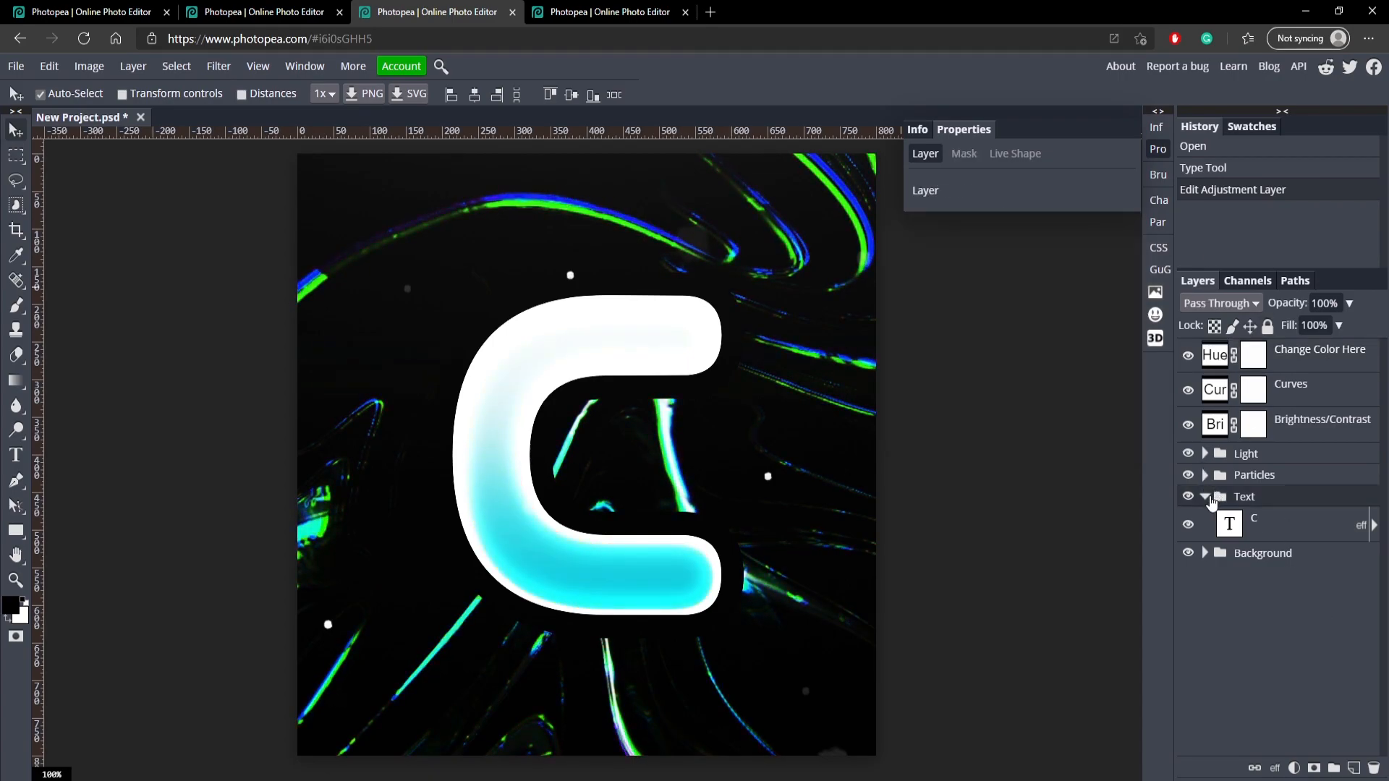
pyautogui.click(1204, 496)
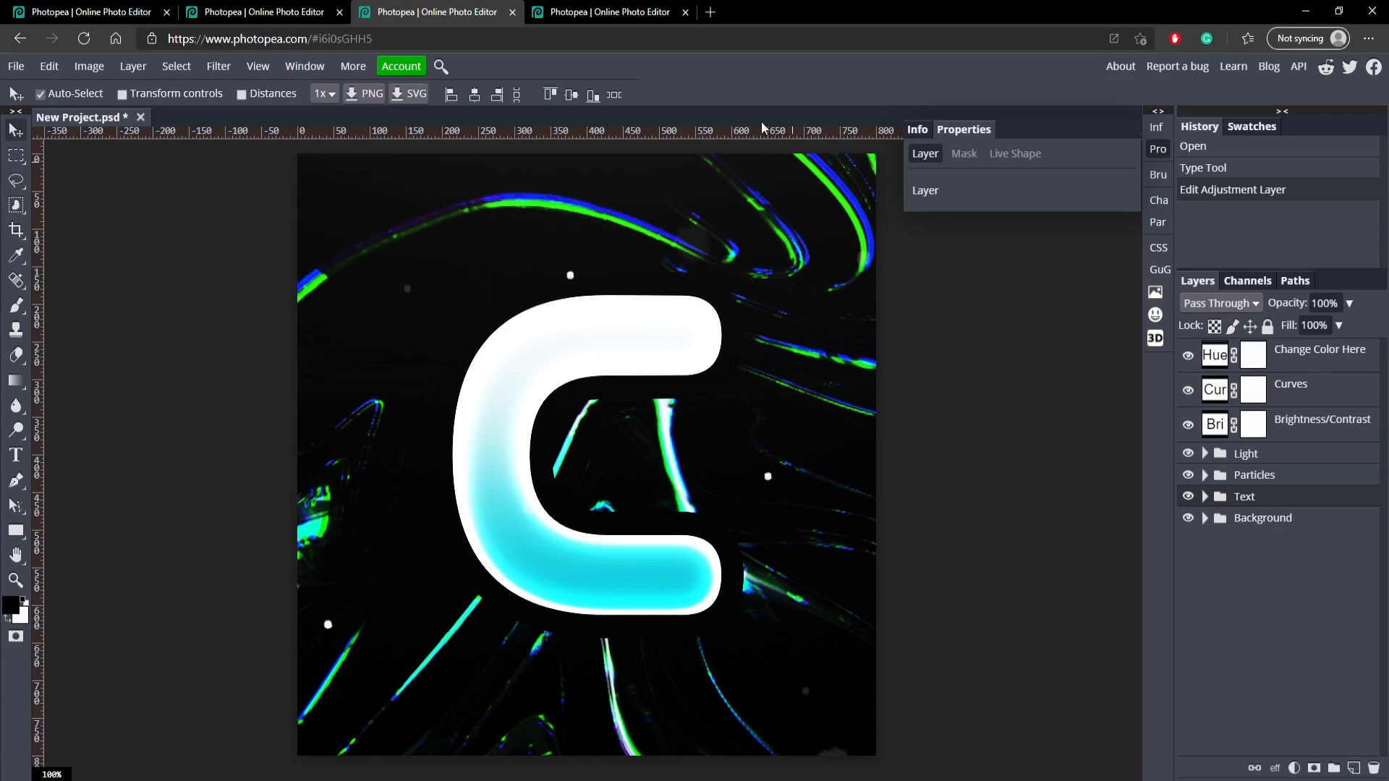
# Switch to the purple YOURNAME template, replace the front text with CAMBIT and move it to the canvas centre.
pyautogui.click(629, 10)
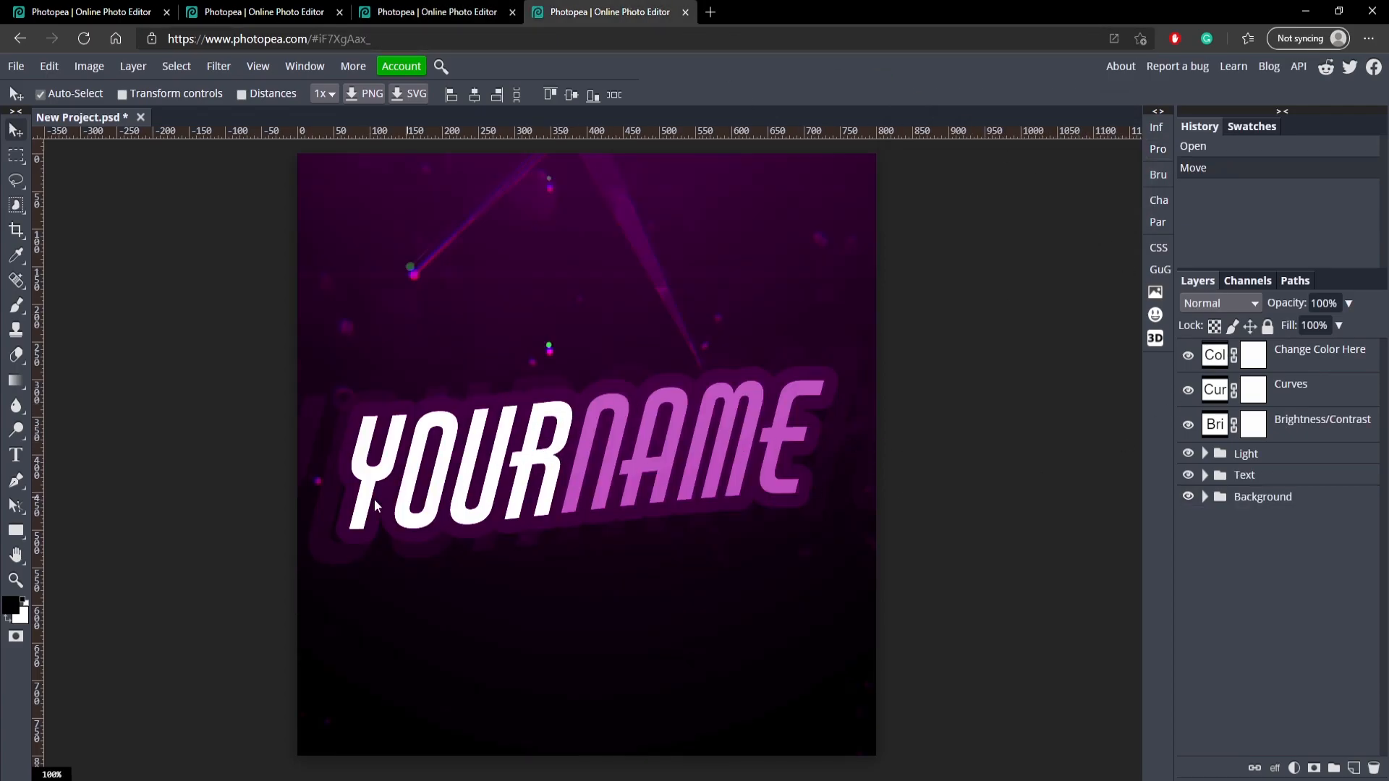
pyautogui.doubleClick(445, 486)
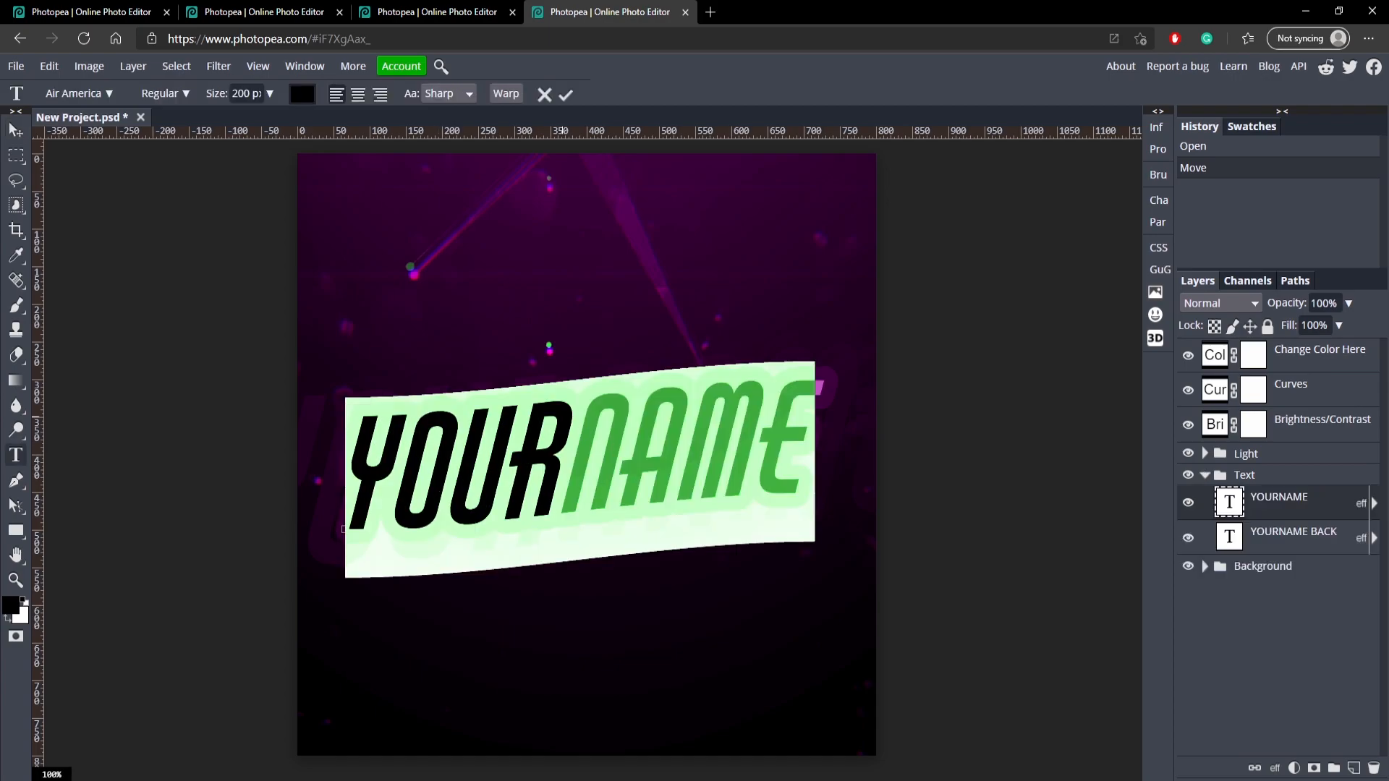
pyautogui.write('CAMBIT')
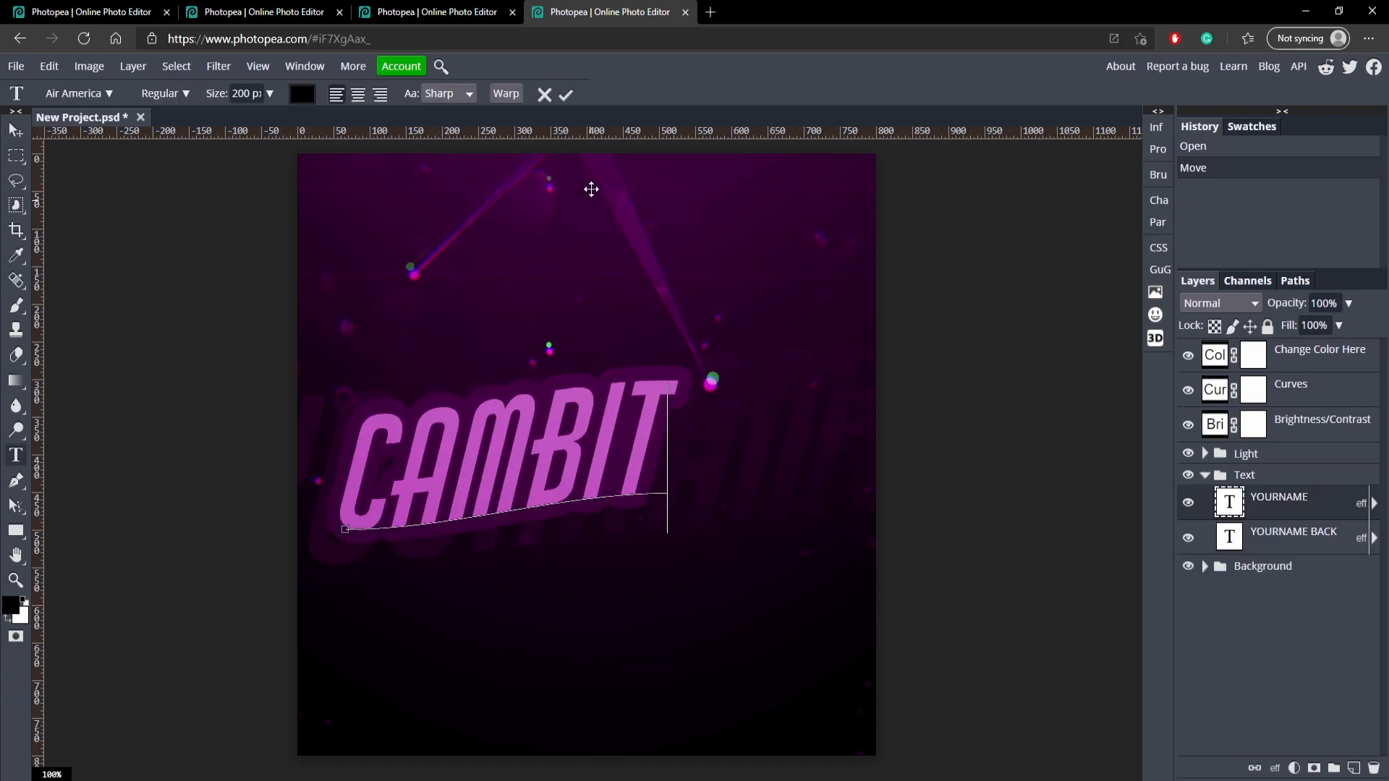
pyautogui.click(566, 94)
pyautogui.moveTo(484, 445); pyautogui.dragTo(607, 466)
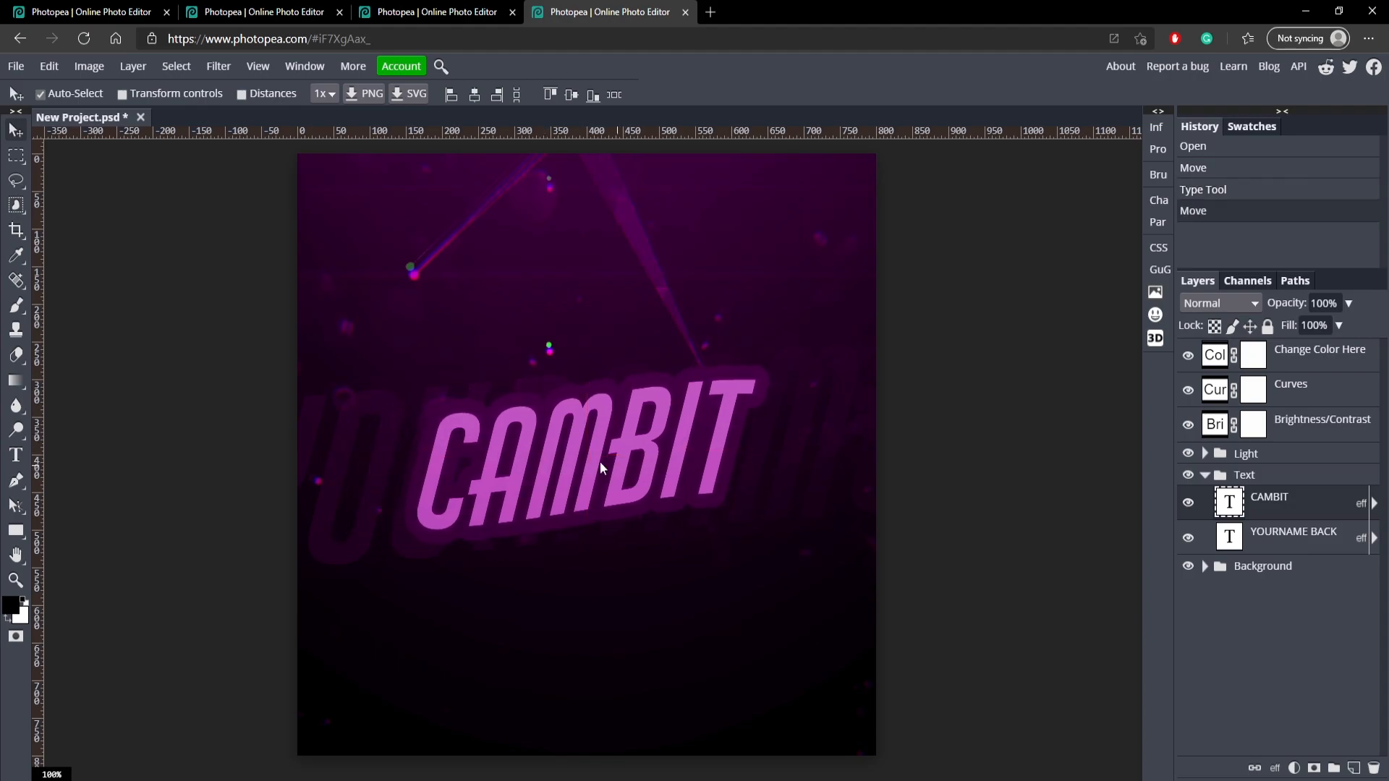
pyautogui.doubleClick(587, 461)
pyautogui.click(600, 463)
pyautogui.click(566, 94)
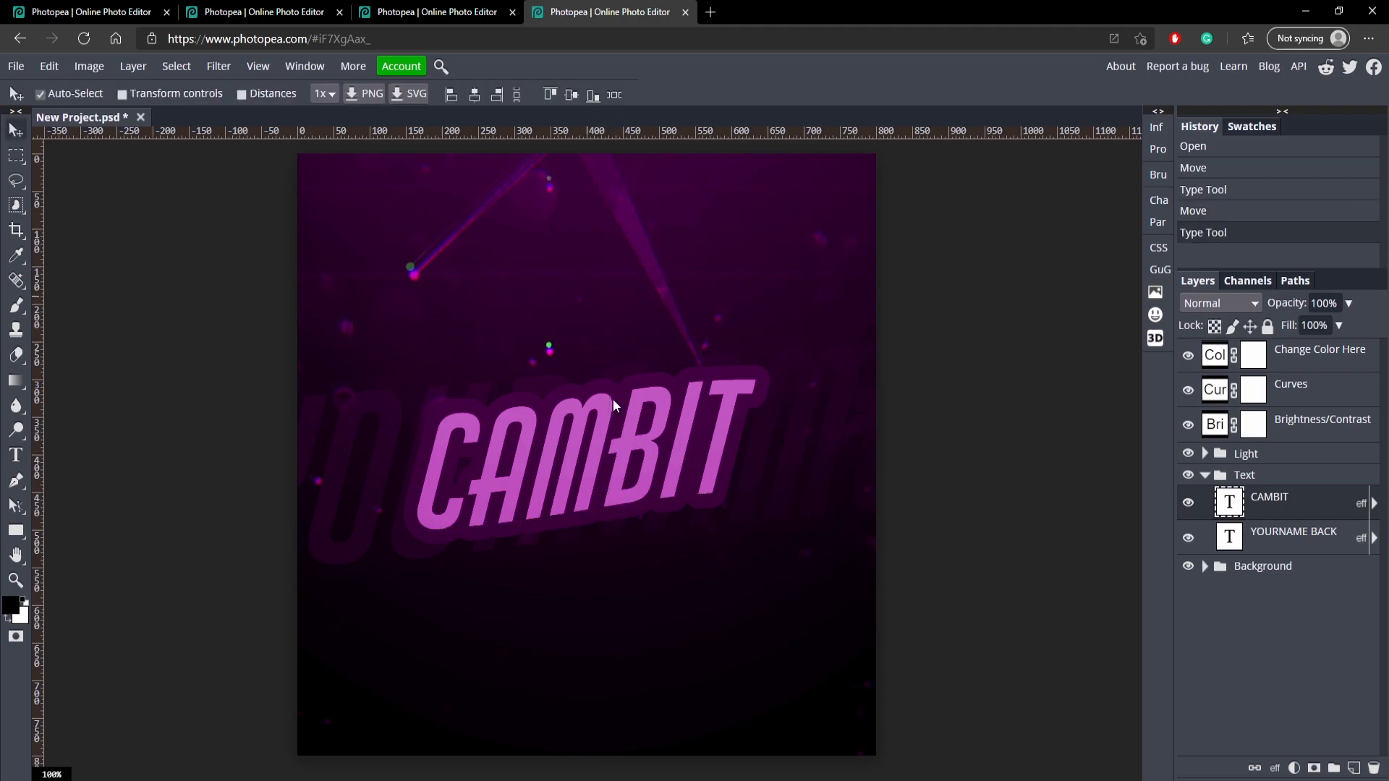
# Colour the letters CAM of the front CAMBIT text white (ffffff).
pyautogui.doubleClick(631, 441)
pyautogui.moveTo(606, 457); pyautogui.dragTo(454, 403)
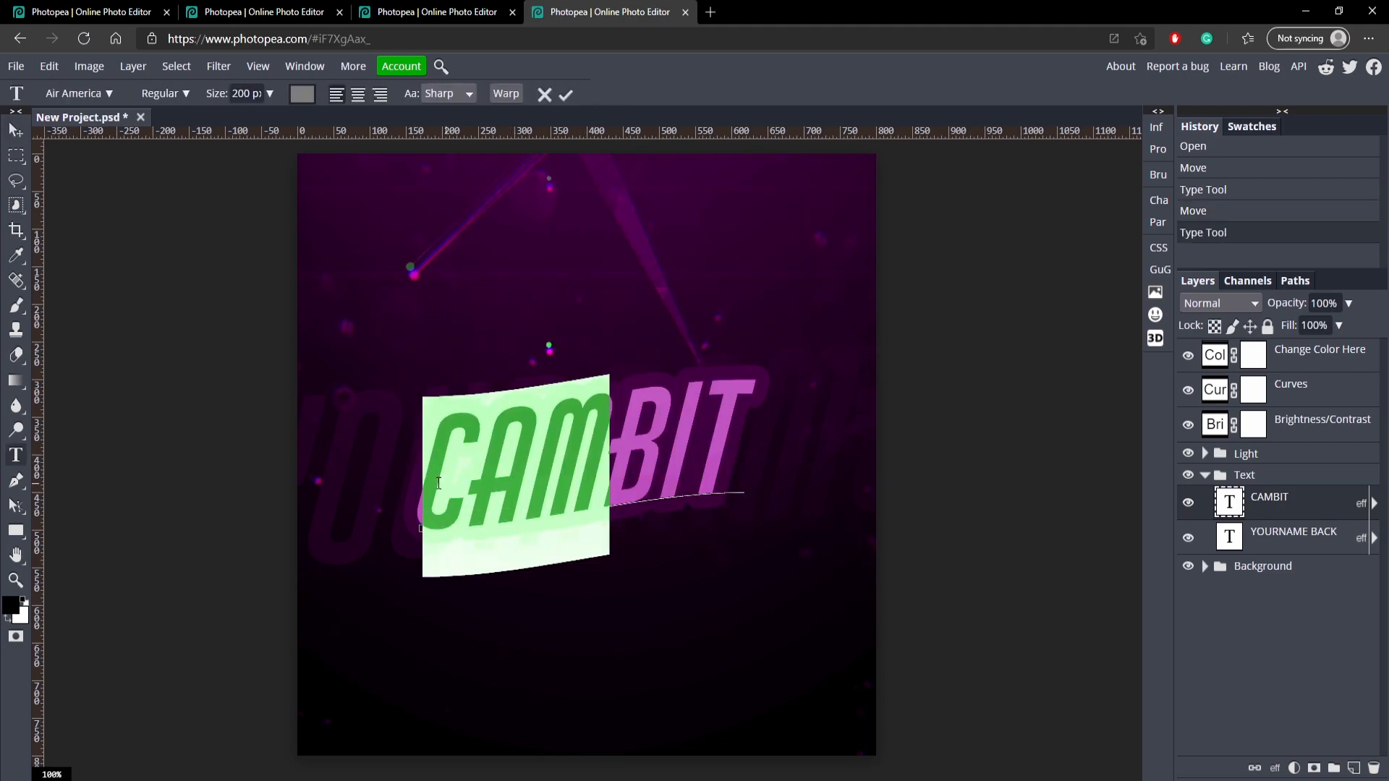
pyautogui.click(304, 101)
pyautogui.click(130, 218)
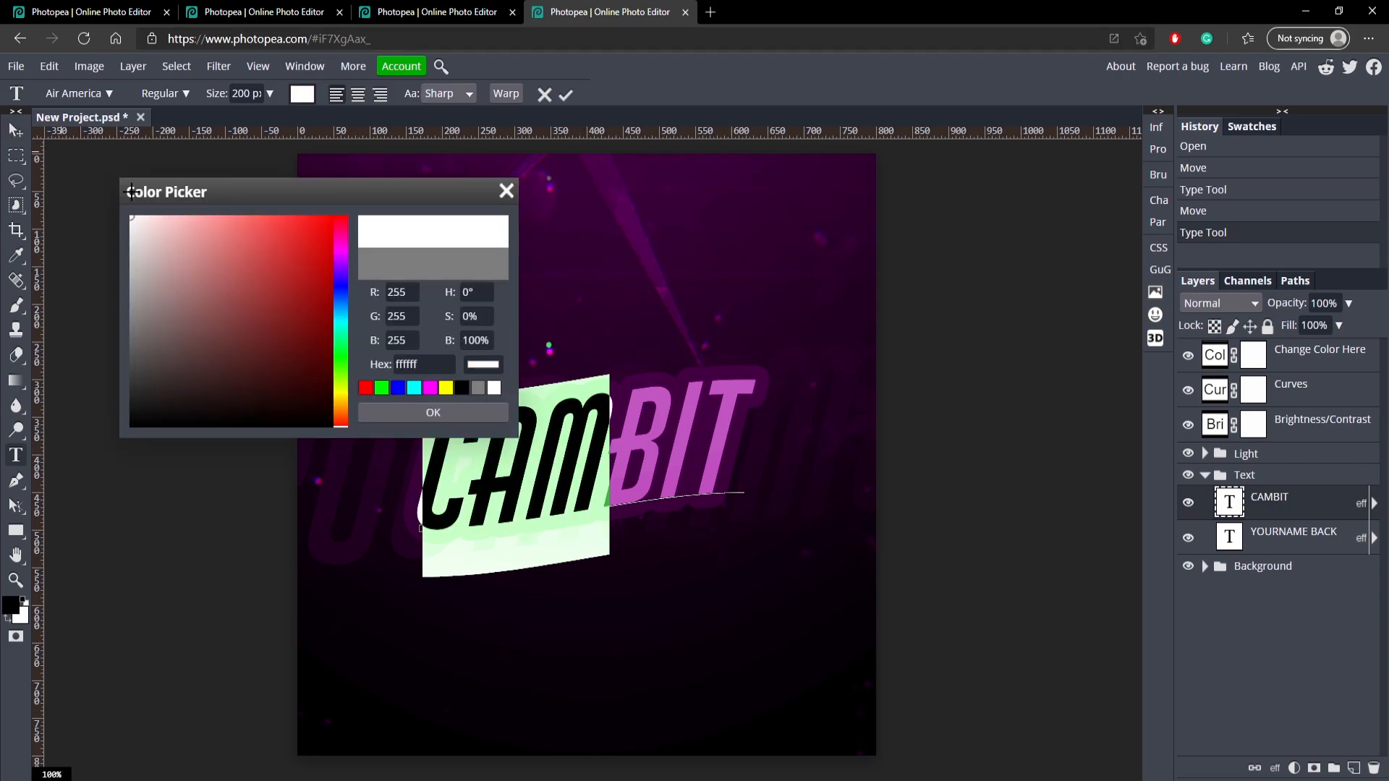
pyautogui.click(409, 411)
pyautogui.click(567, 94)
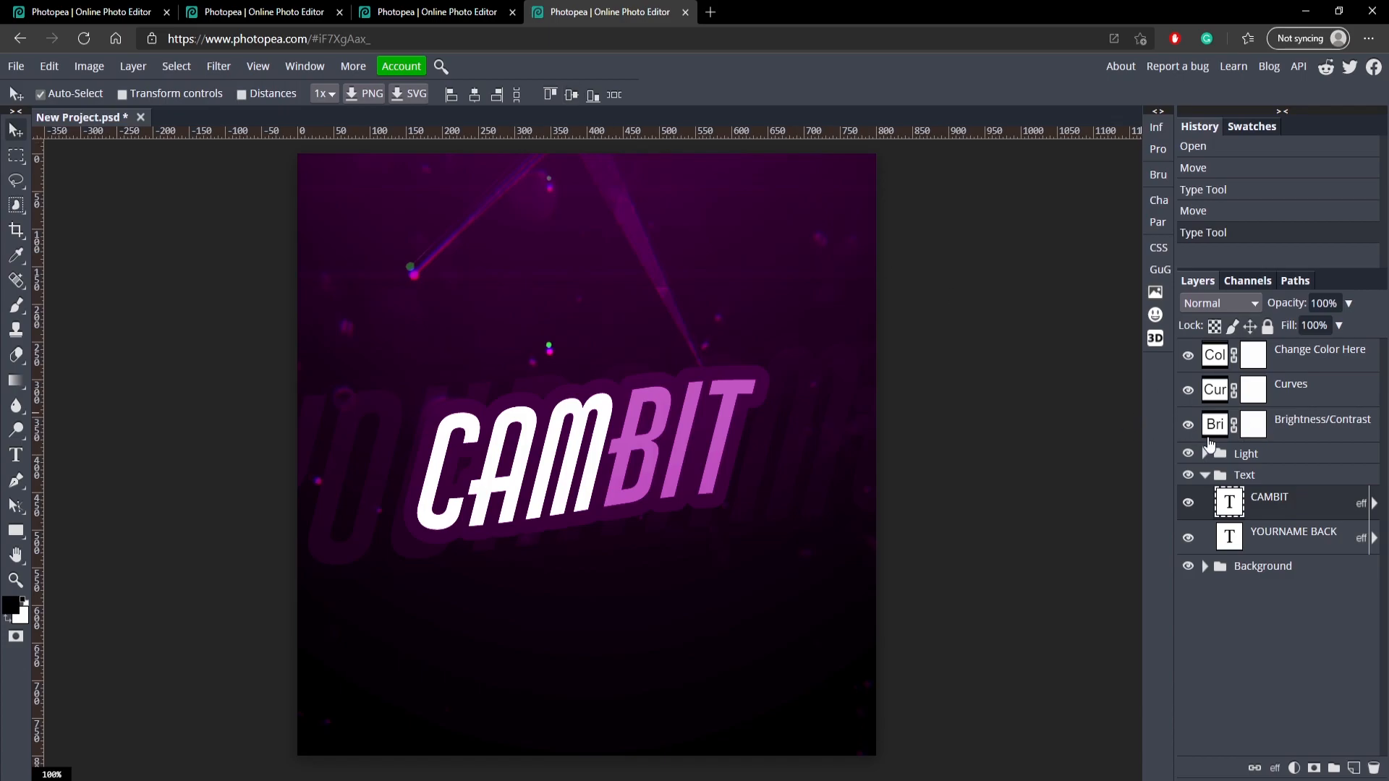
# Hide the front CAMBIT layer, replace the YOURNAME BACK layer's text with CAMBIT and centre it on the canvas.
pyautogui.click(1188, 505)
pyautogui.doubleClick(489, 470)
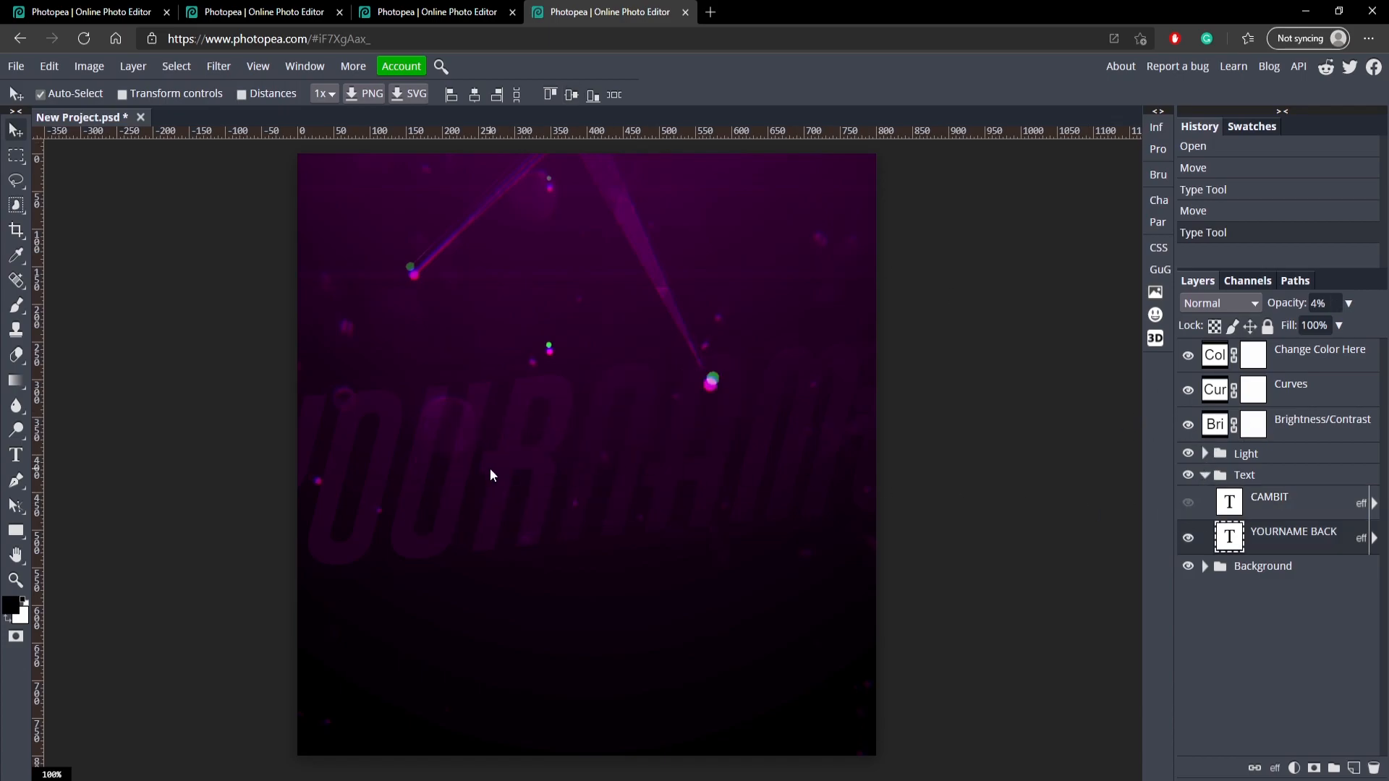
pyautogui.write('CAMBIT')
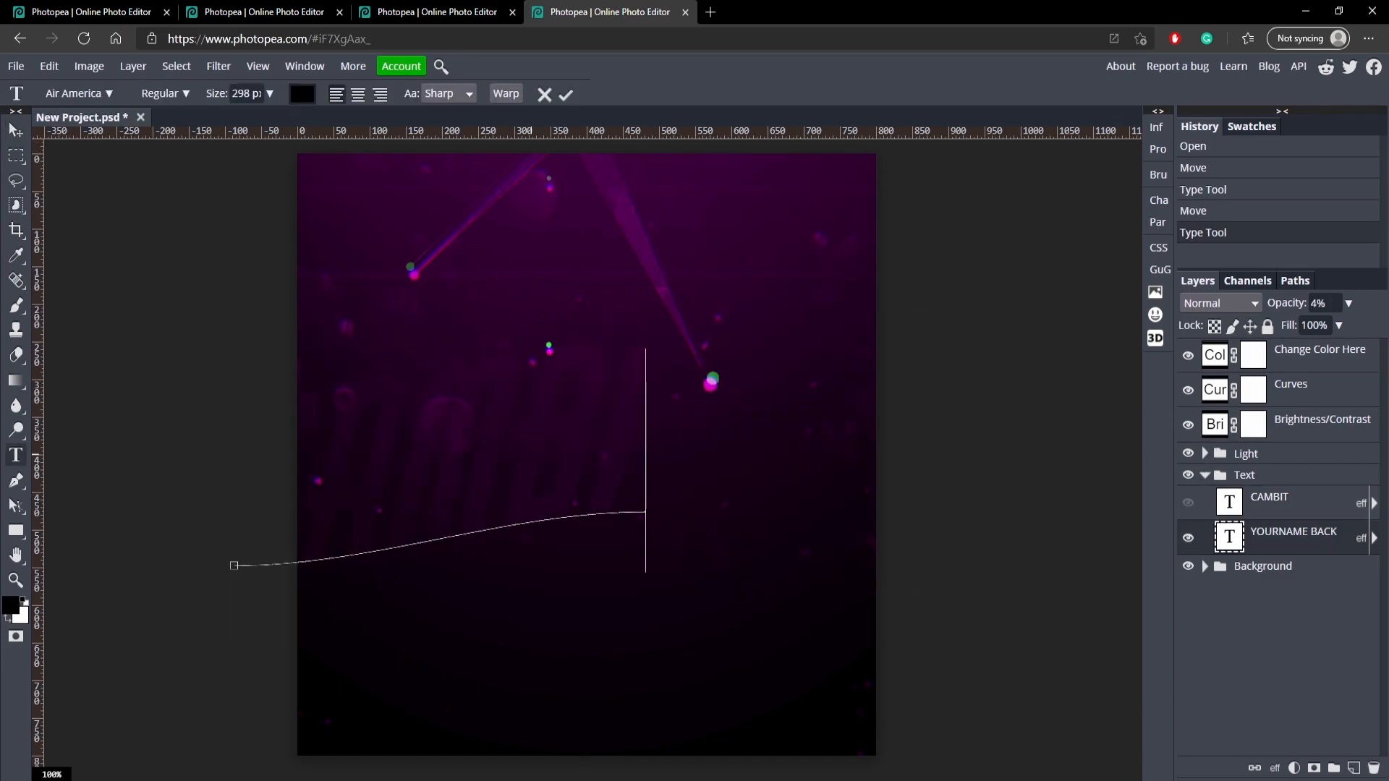
pyautogui.click(567, 95)
pyautogui.moveTo(525, 414); pyautogui.dragTo(596, 445)
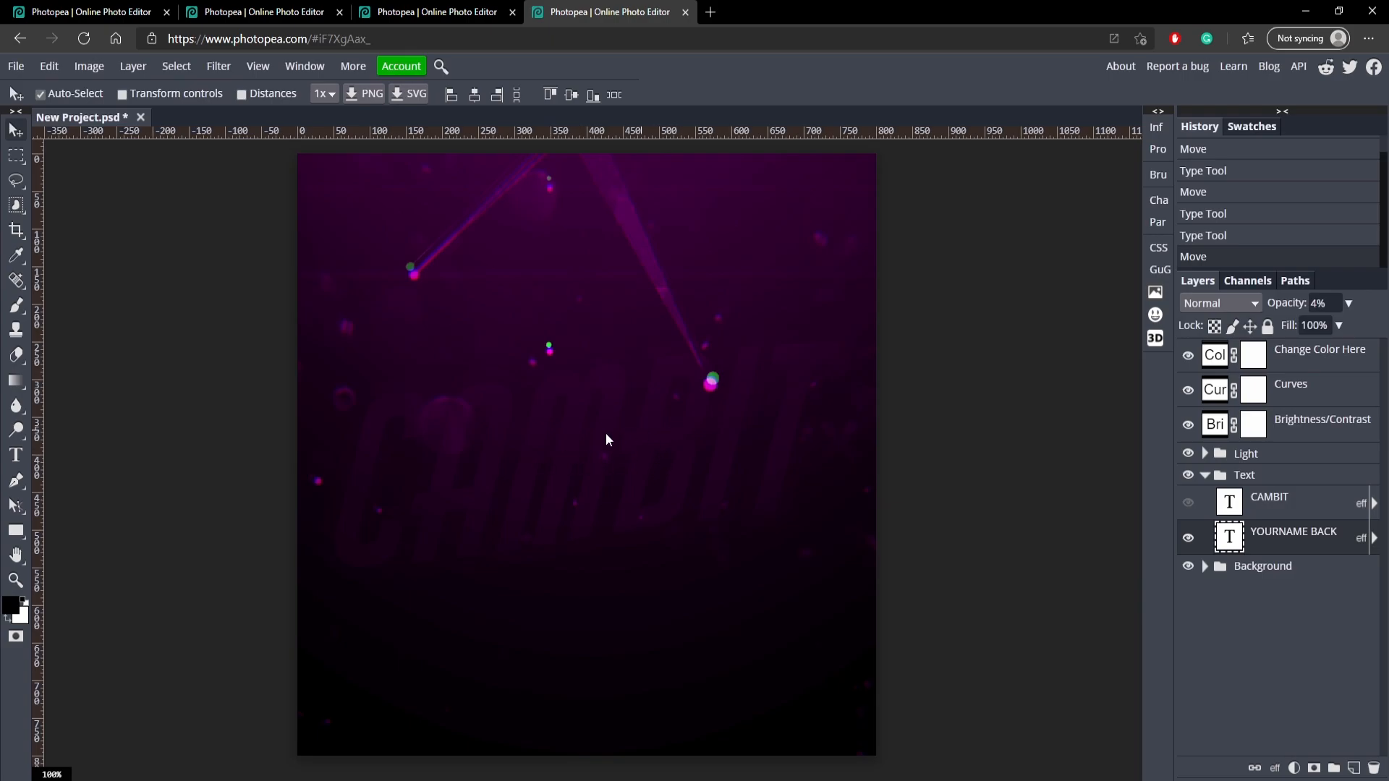
# Colour the letters CAM of the faint background CAMBIT text white (fff).
pyautogui.doubleClick(585, 443)
pyautogui.moveTo(596, 449); pyautogui.dragTo(347, 442)
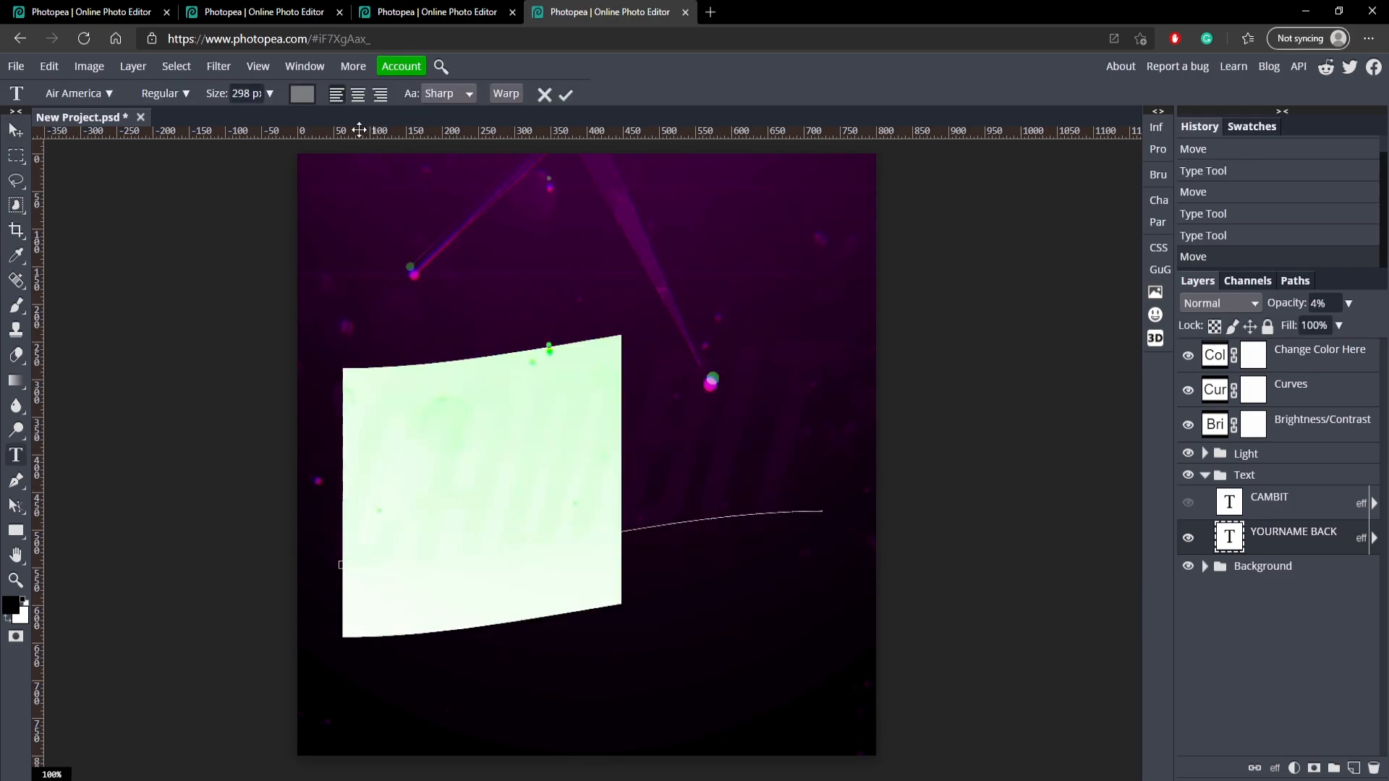
pyautogui.click(306, 94)
pyautogui.write('fff')
pyautogui.click(432, 412)
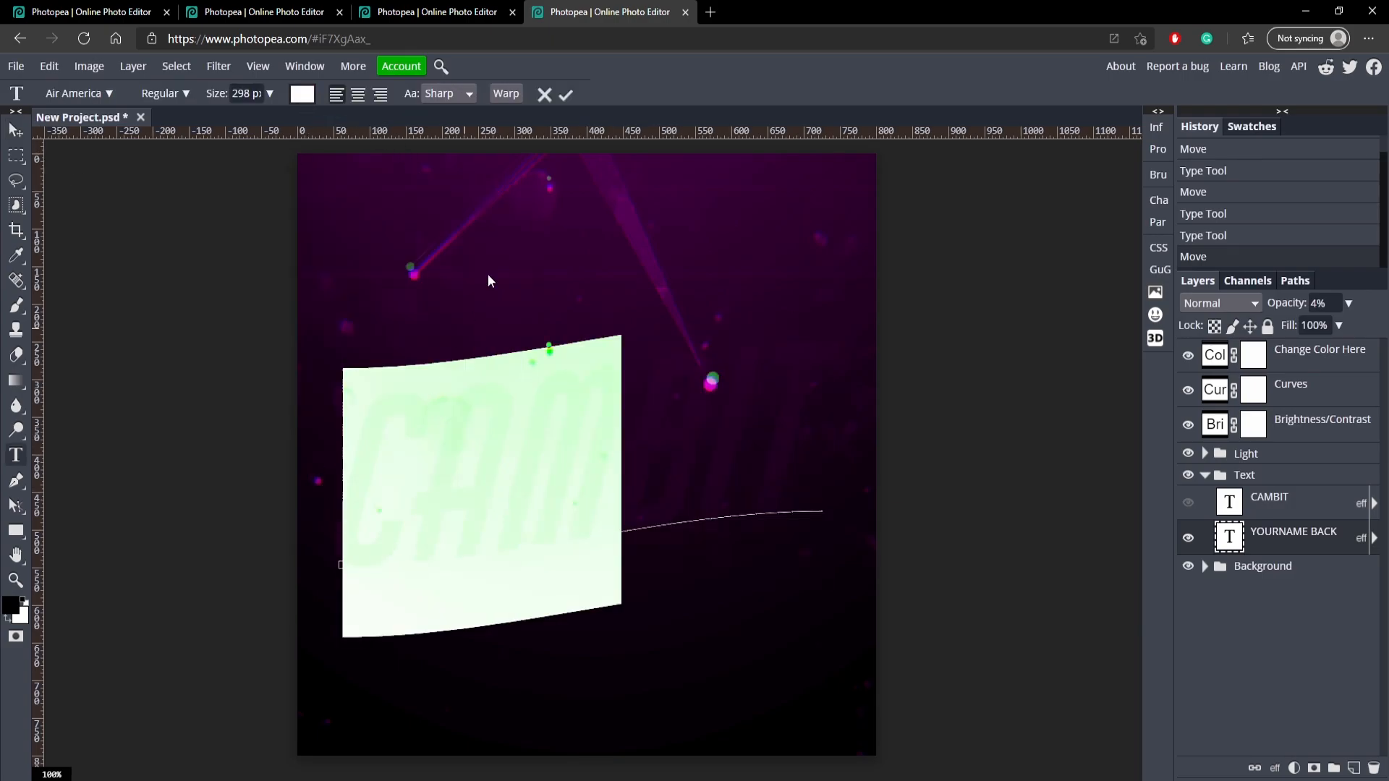
pyautogui.click(565, 95)
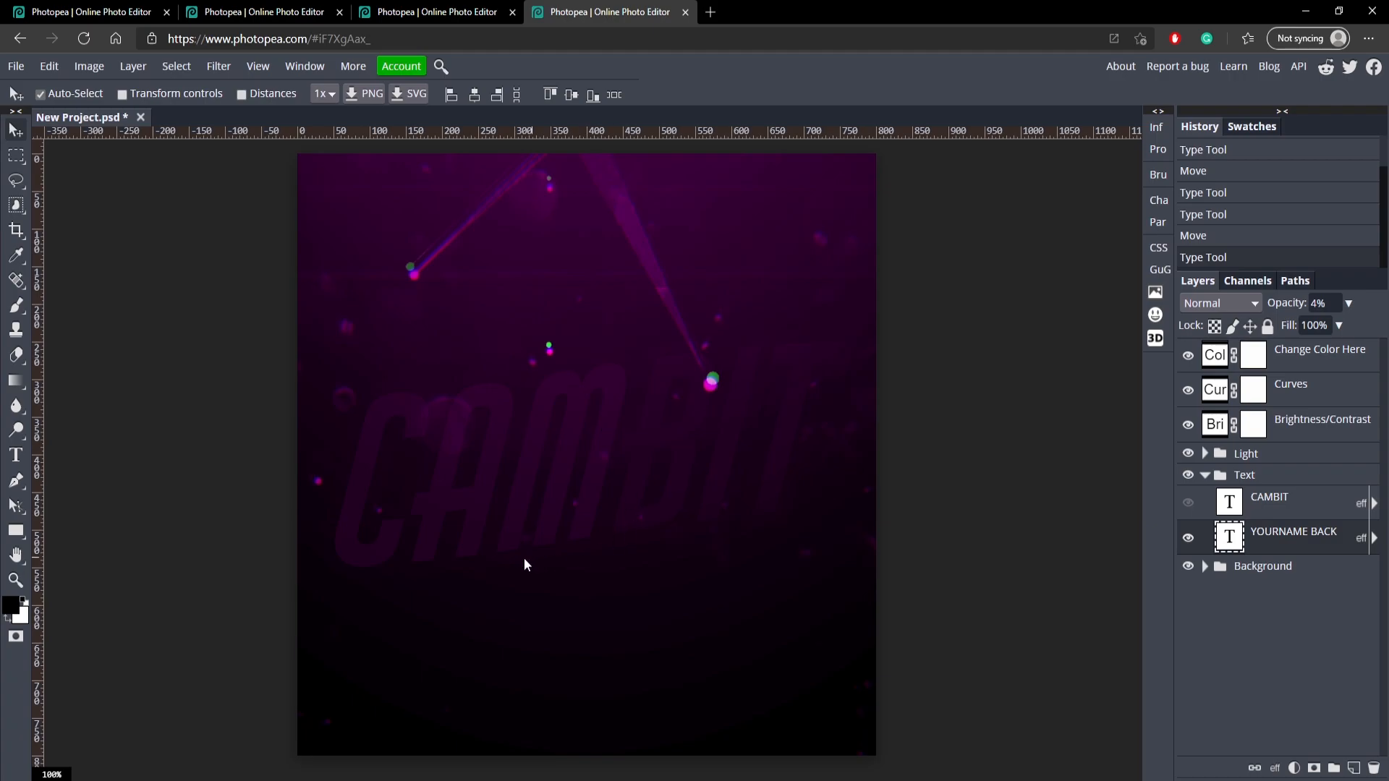
# Make the front CAMBIT layer visible again, toggle the YOURNAME BACK layer off and on, and collapse the Text group.
pyautogui.click(1188, 502)
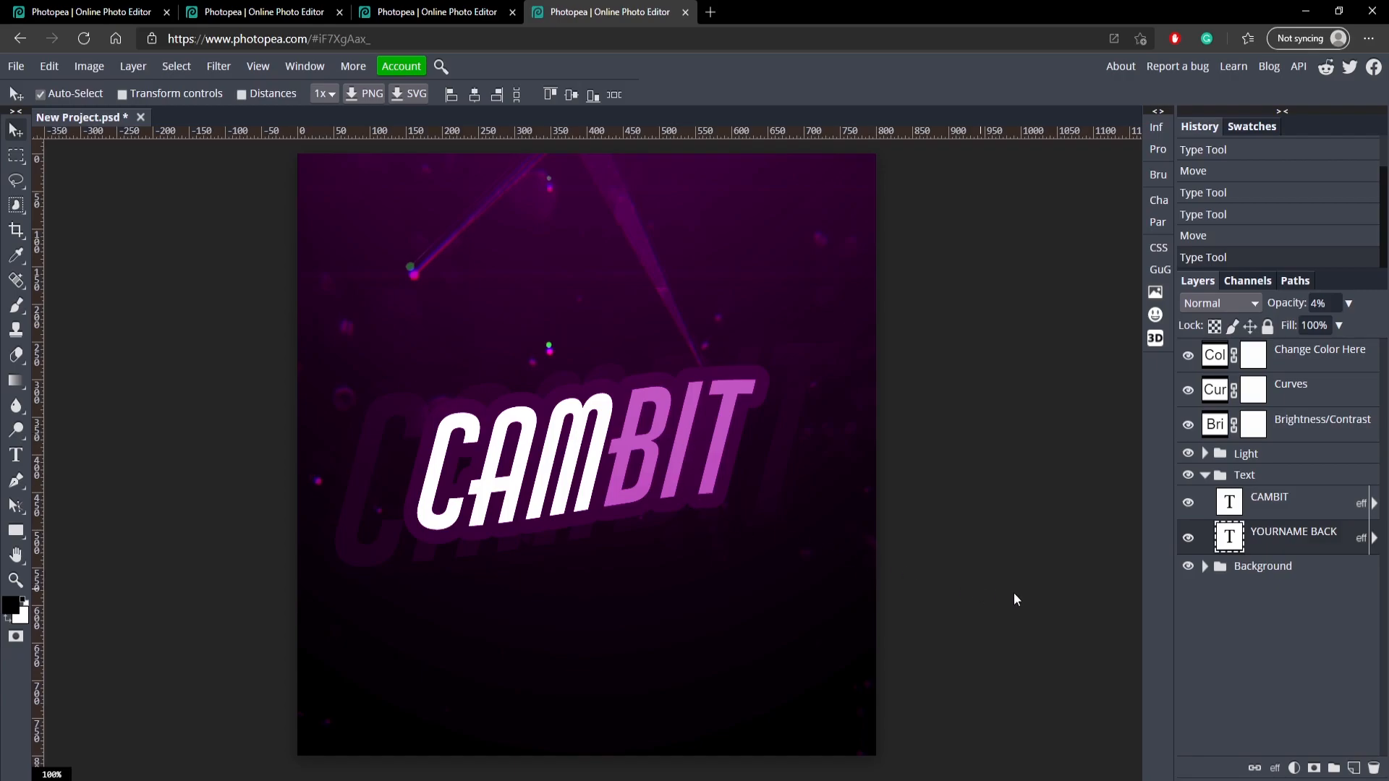
pyautogui.click(1189, 540)
pyautogui.click(1188, 542)
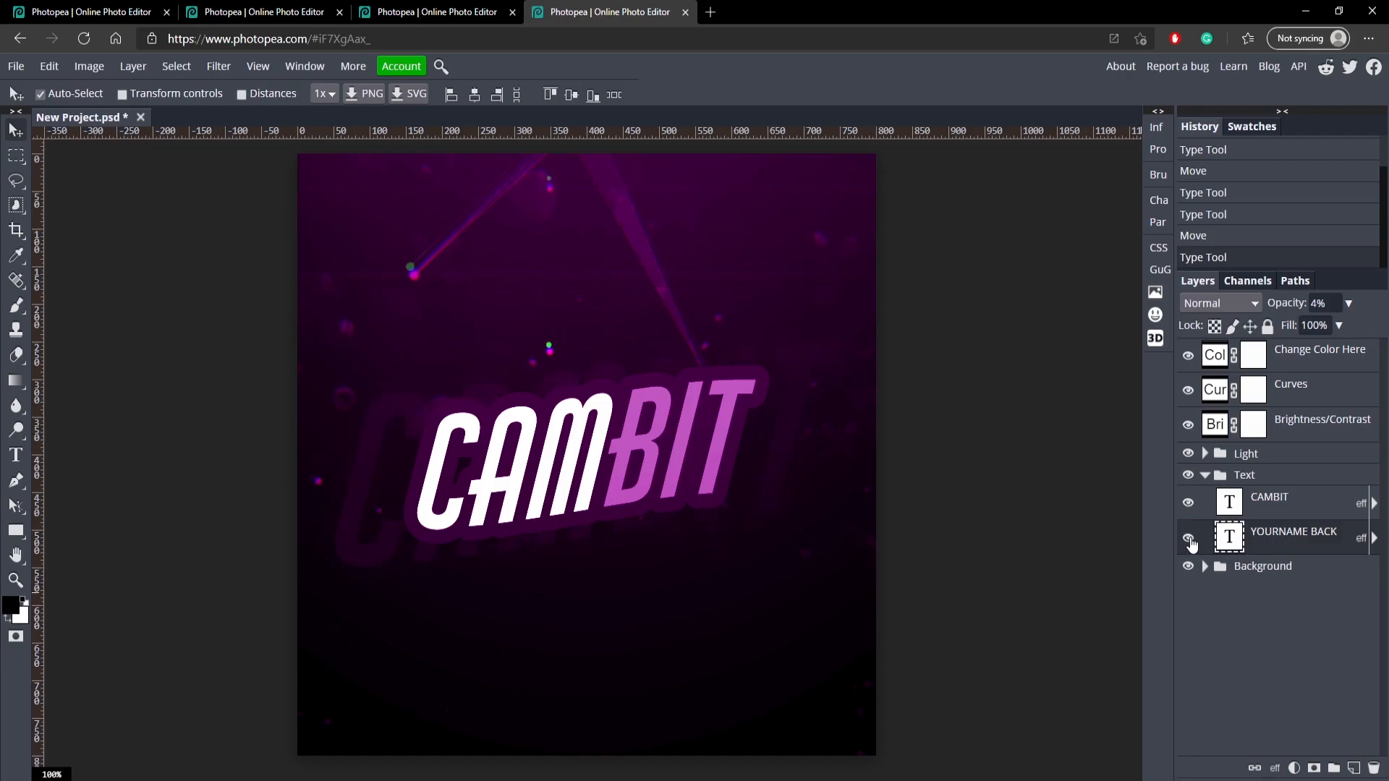
pyautogui.click(1204, 474)
# Try different shadow colour balances on the Change Color Here layer, finishing with red 100, green -100 and blue -100.
pyautogui.doubleClick(1214, 358)
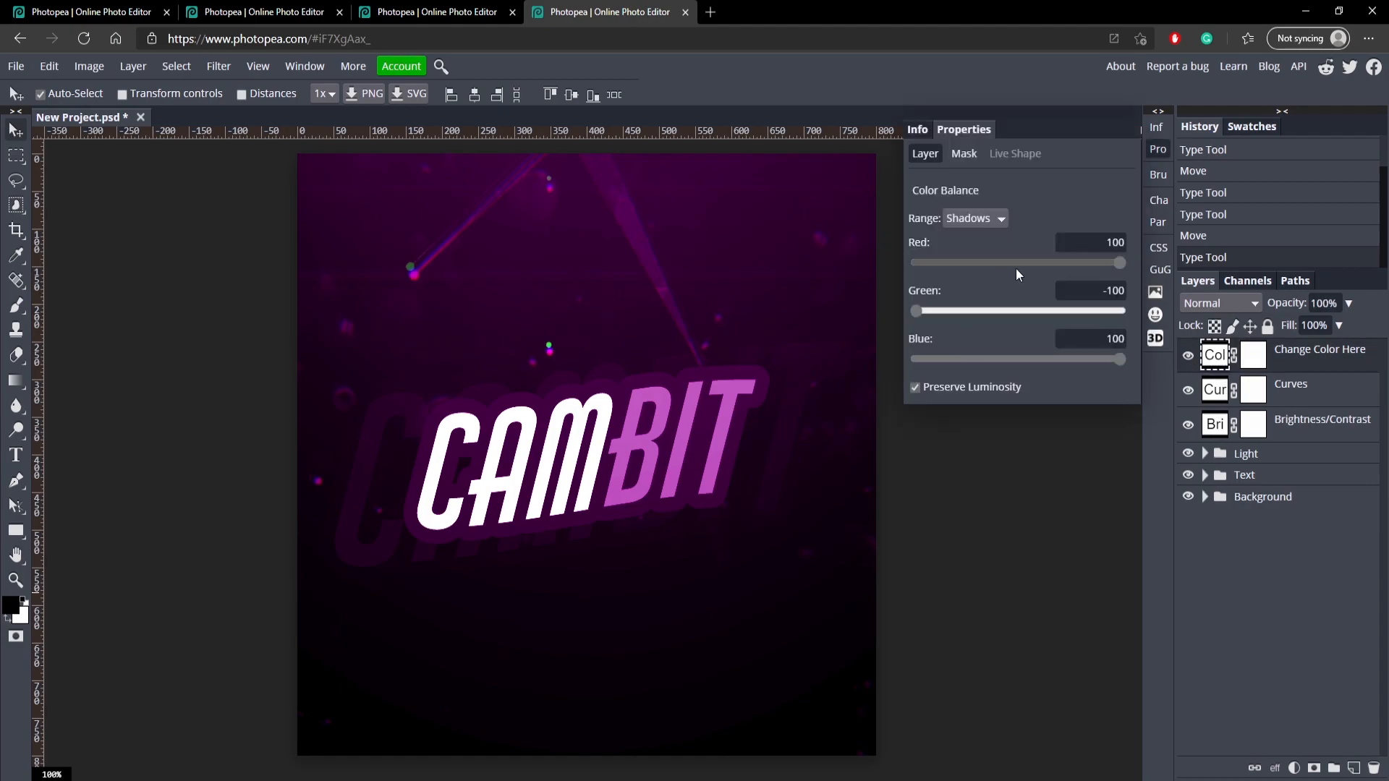
pyautogui.moveTo(1088, 262); pyautogui.dragTo(1148, 255)
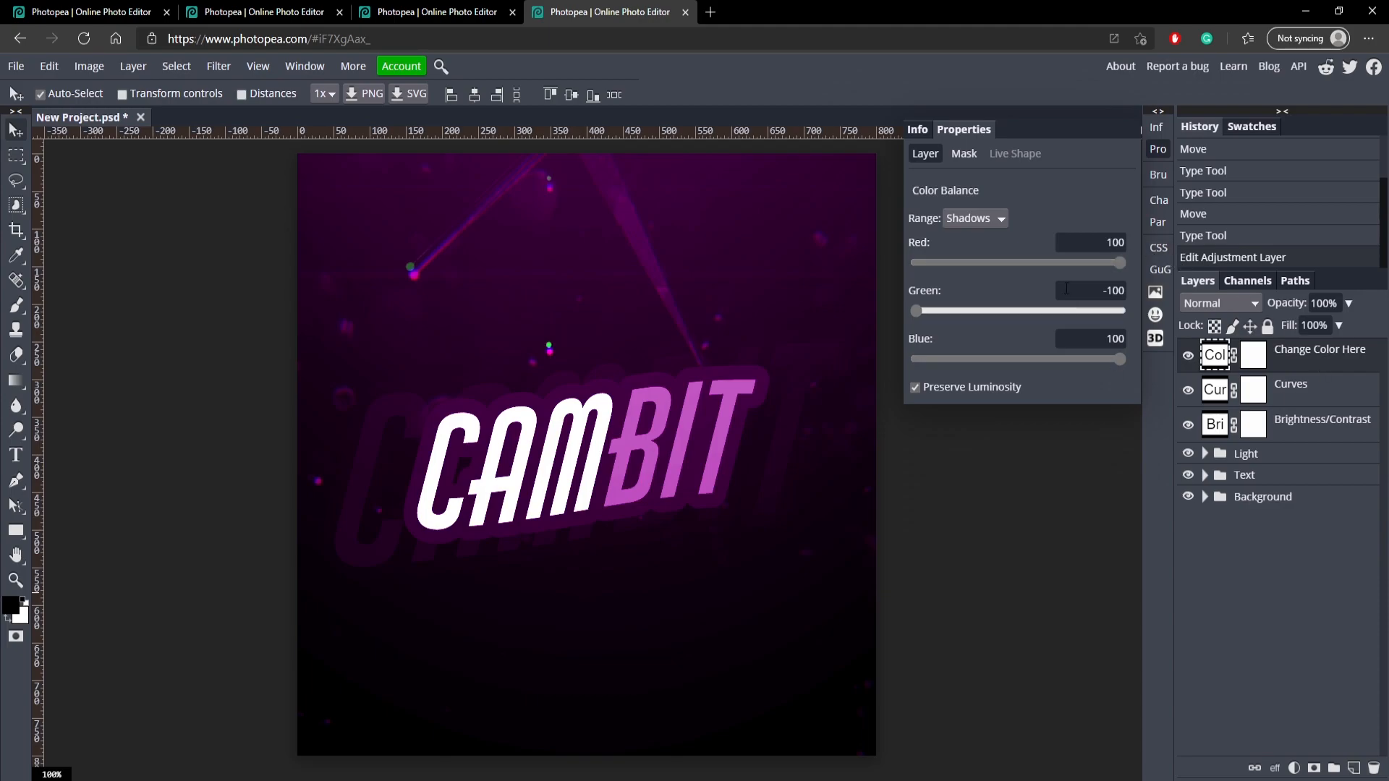
pyautogui.moveTo(1019, 258); pyautogui.dragTo(1130, 260)
pyautogui.moveTo(963, 324); pyautogui.dragTo(1161, 298)
pyautogui.moveTo(993, 251); pyautogui.dragTo(922, 267)
pyautogui.moveTo(1120, 359); pyautogui.dragTo(1128, 320)
pyautogui.moveTo(1006, 310); pyautogui.dragTo(878, 287)
pyautogui.moveTo(976, 262); pyautogui.dragTo(1291, 243)
pyautogui.moveTo(1016, 311); pyautogui.dragTo(916, 311)
pyautogui.moveTo(1120, 359); pyautogui.dragTo(913, 362)
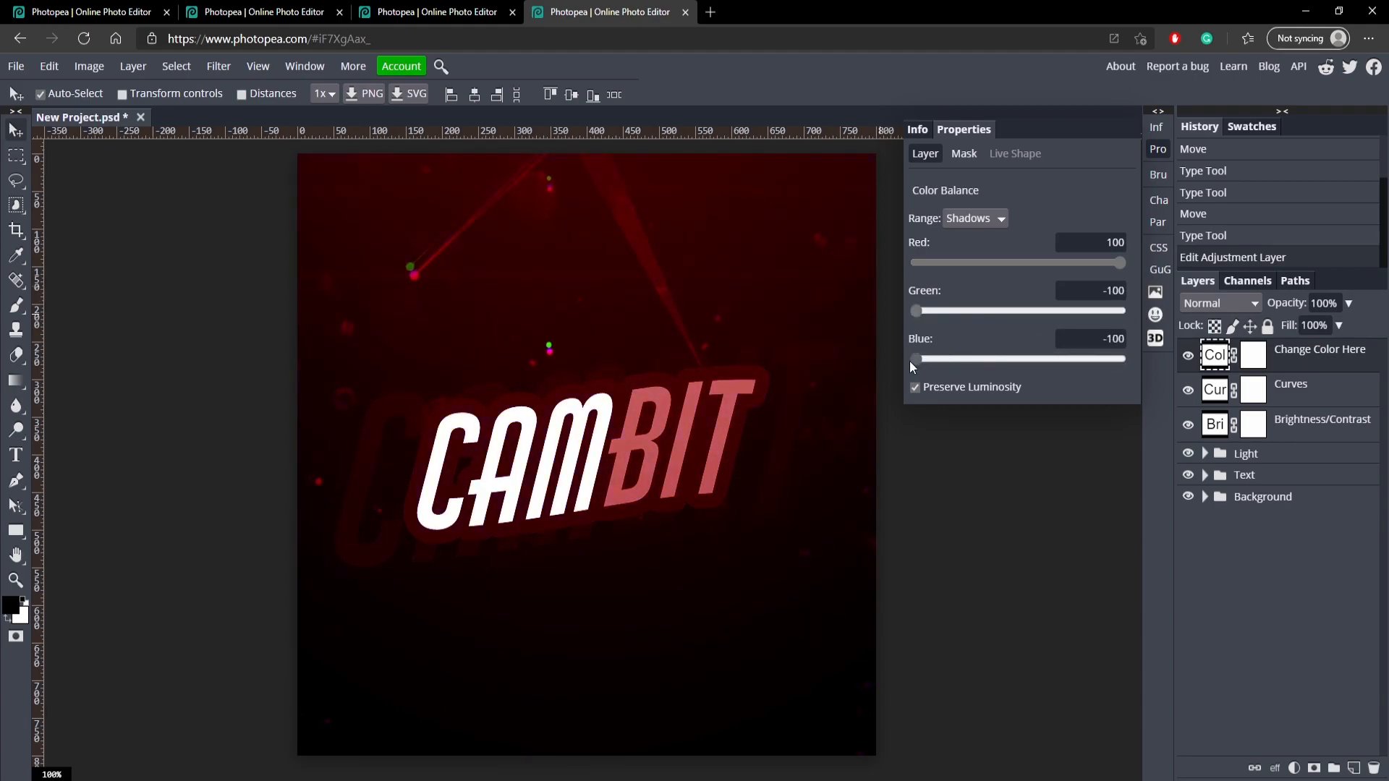
# Return the shadows' blue balance to 100, select the Curves layer and close the adjustment properties.
pyautogui.moveTo(1042, 357); pyautogui.dragTo(1122, 359)
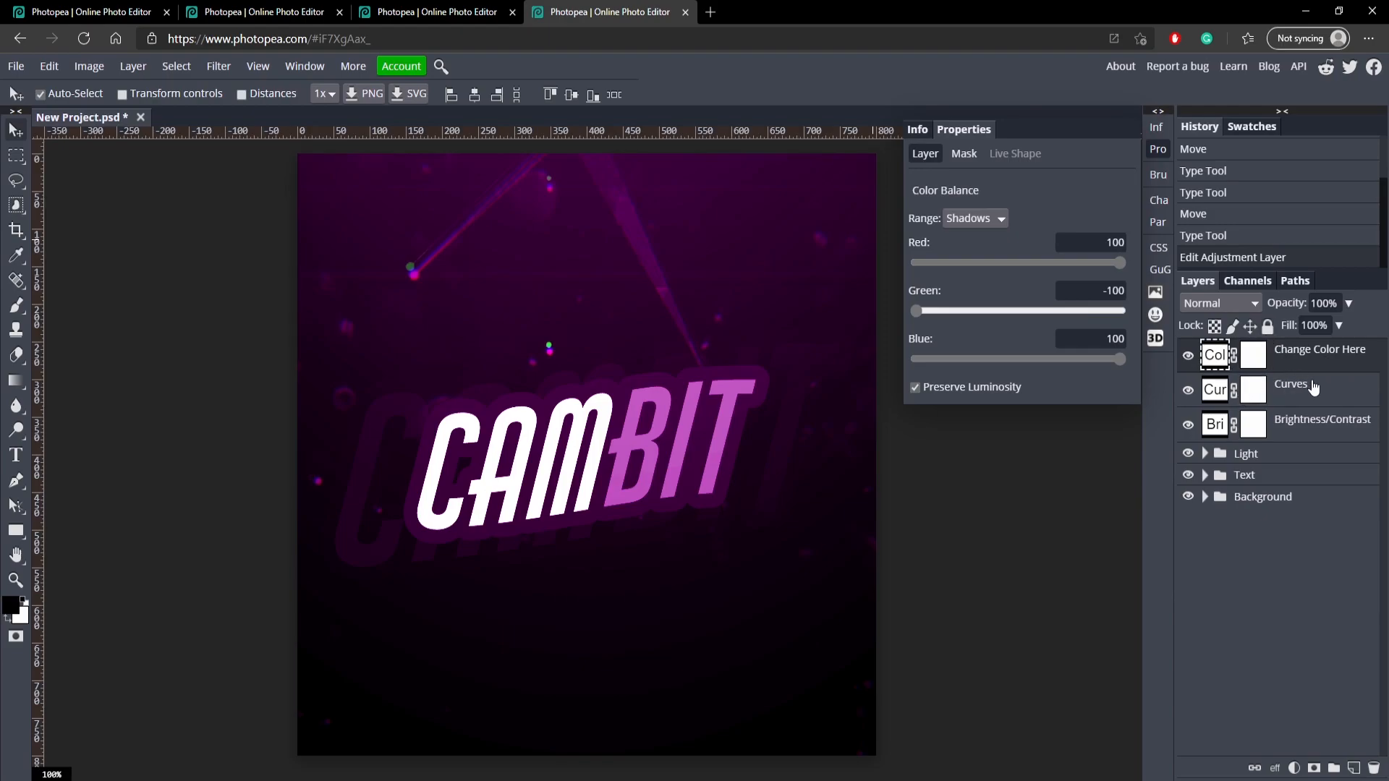
pyautogui.click(1296, 398)
pyautogui.click(1158, 151)
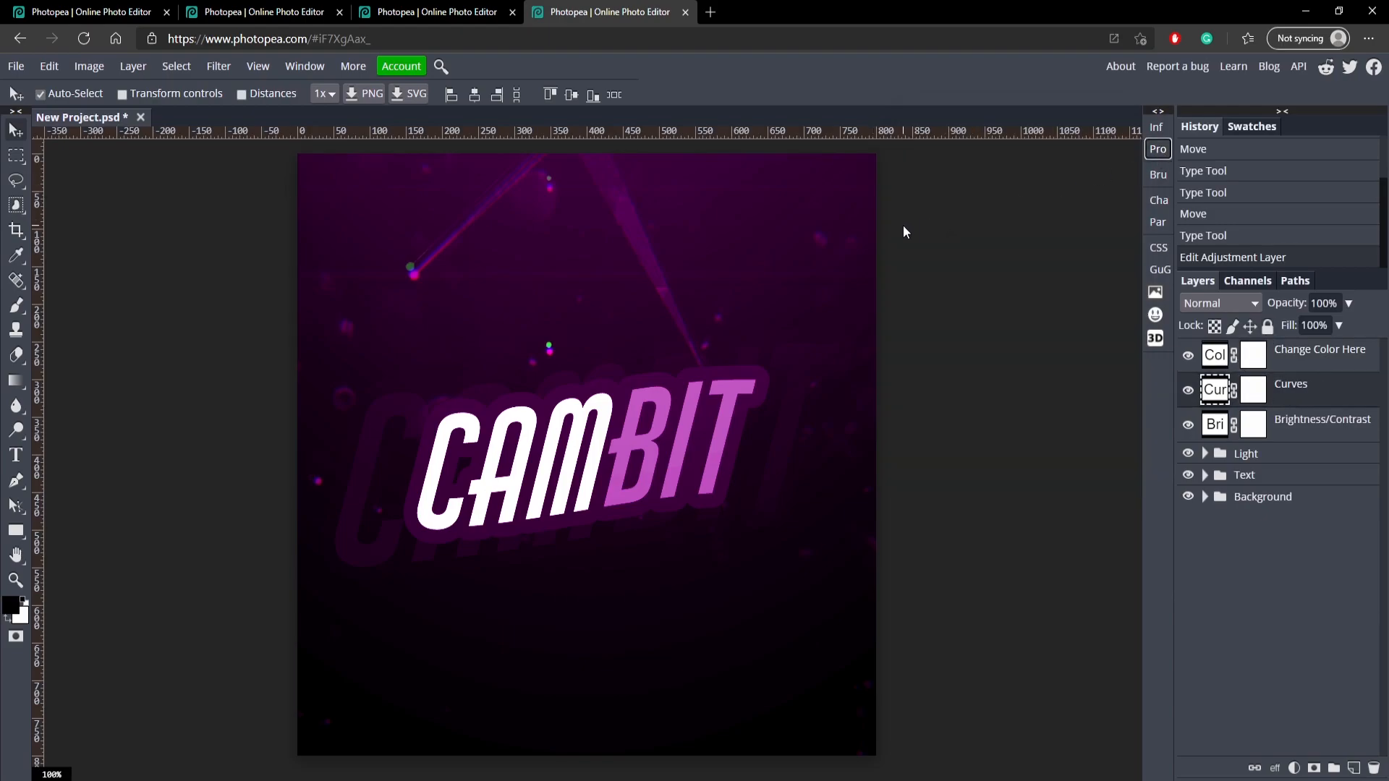